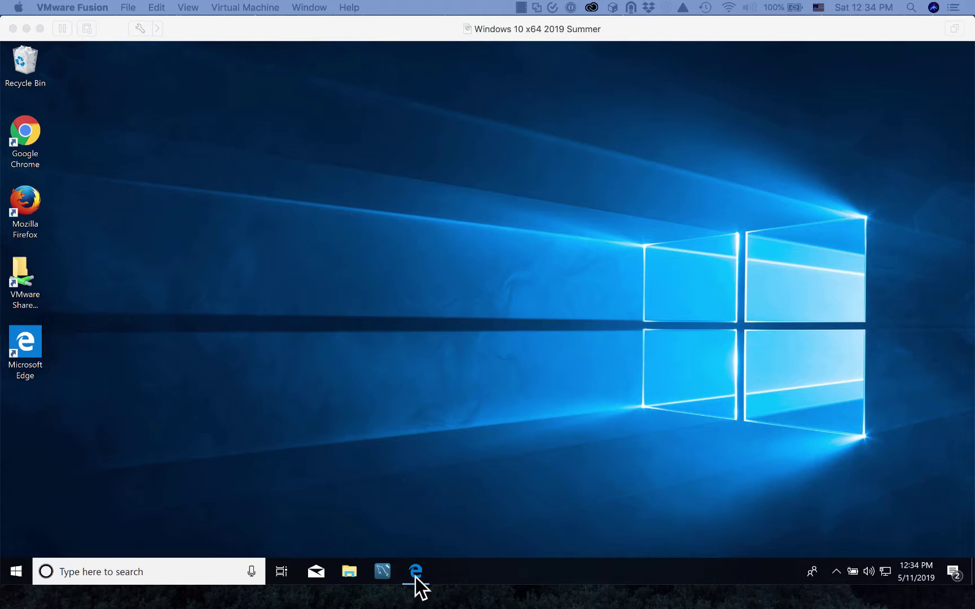
Download murach_2e_files.zip from the Murach 2e files link on the week 1 course page, then close the browser.
{"action": "mouse_move", "coordinate": [414, 576]}
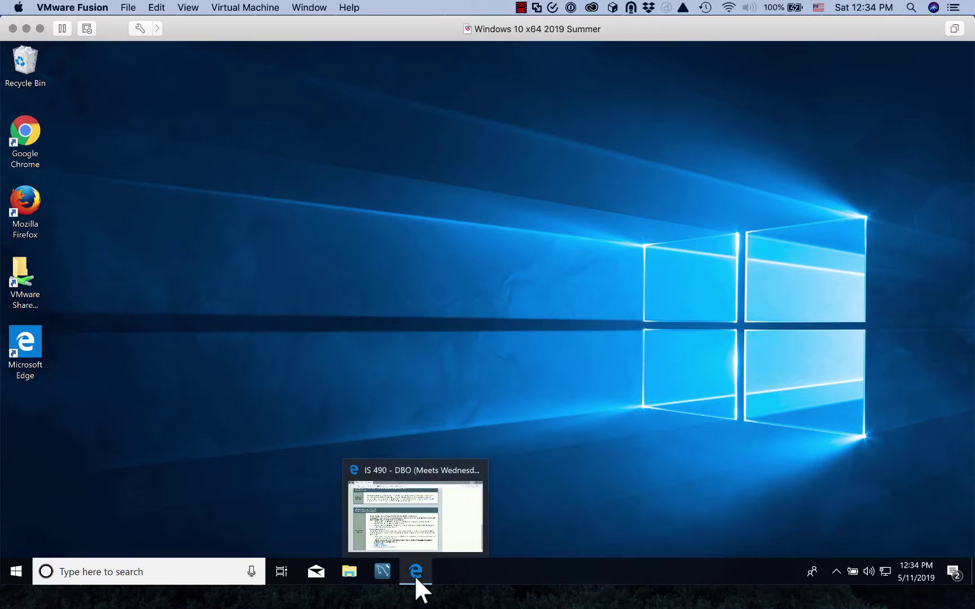
{"action": "left_click", "coordinate": [414, 533]}
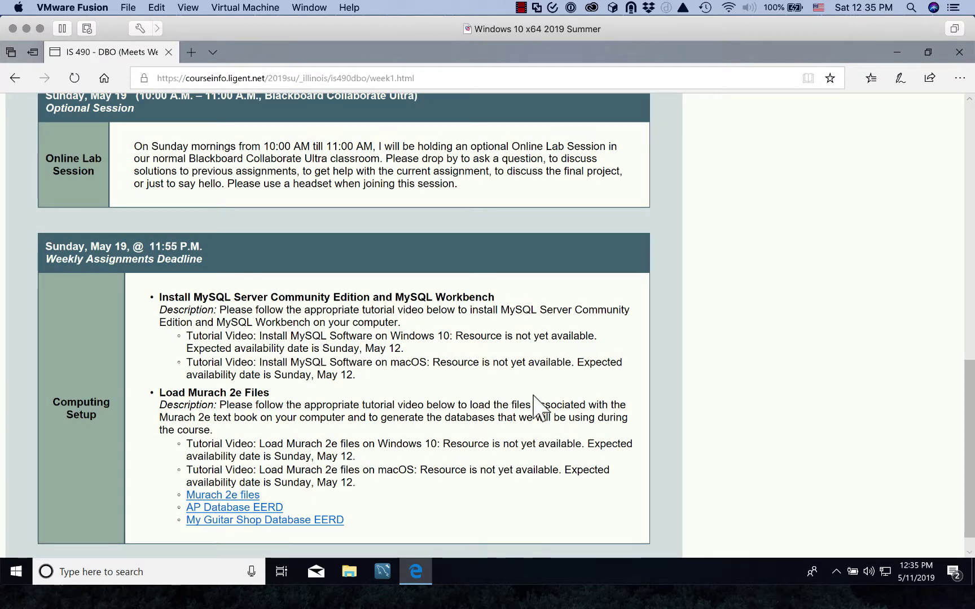
{"action": "scroll", "coordinate": [680, 293], "scroll_direction": "down", "scroll_amount": 1}
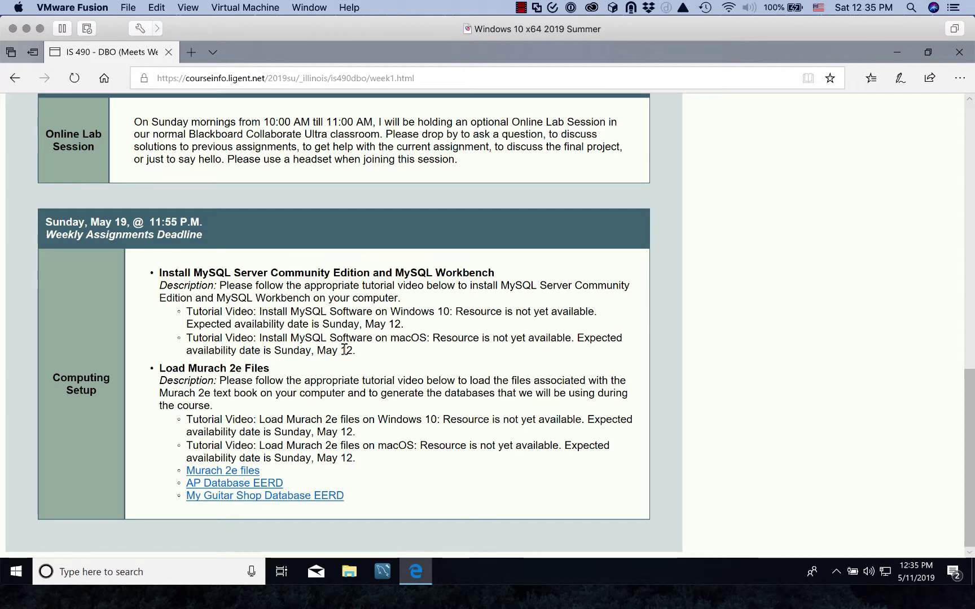
{"action": "left_click", "coordinate": [245, 472]}
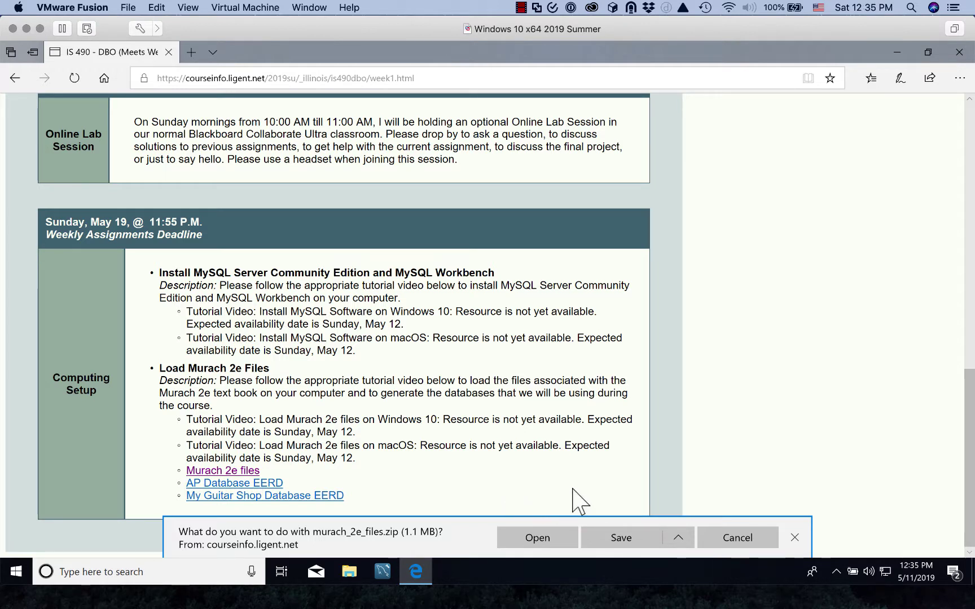
{"action": "left_click", "coordinate": [607, 542]}
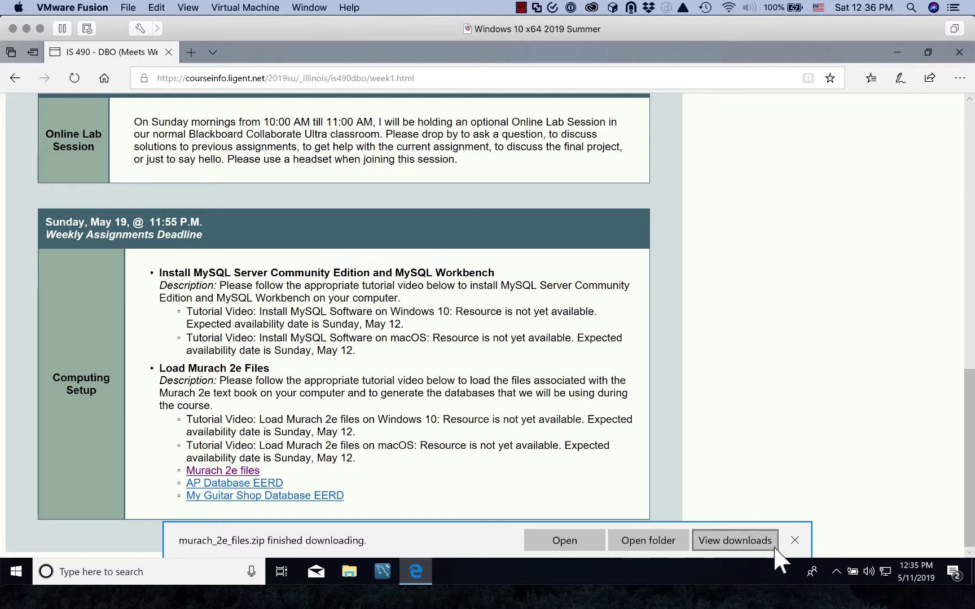
{"action": "left_click", "coordinate": [794, 540]}
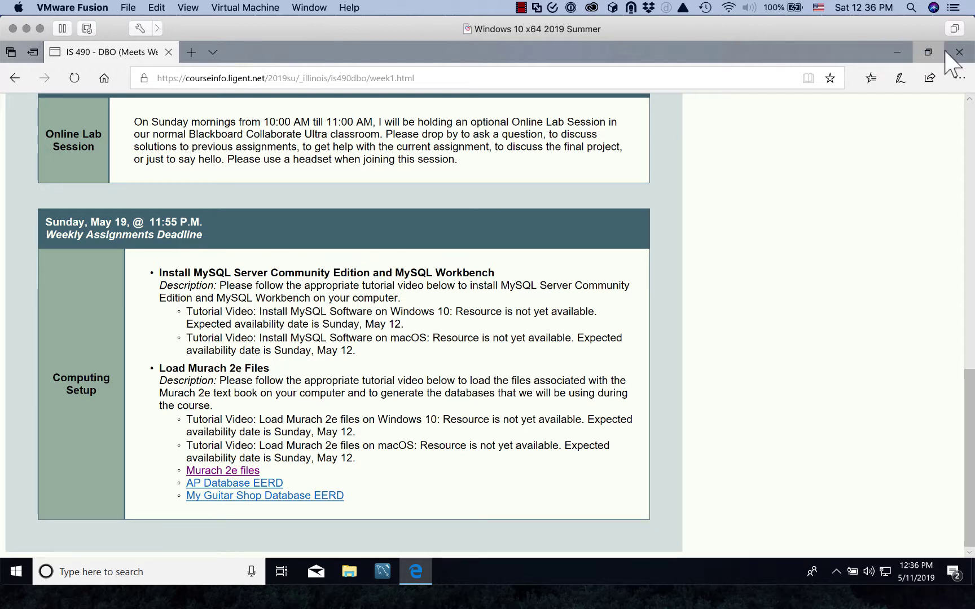
{"action": "left_click", "coordinate": [958, 52]}
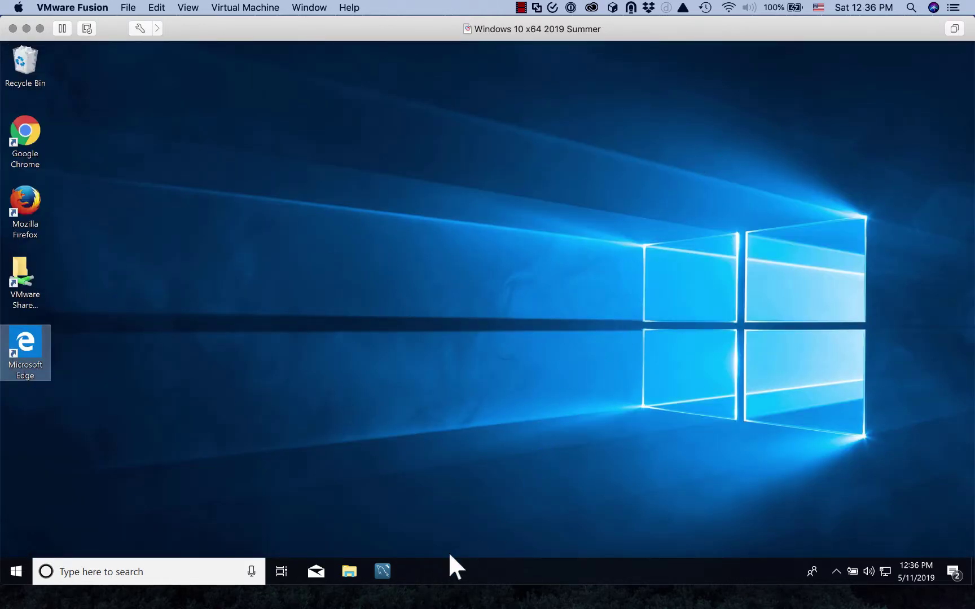
Extract the murach_2e_files archive in the Downloads folder to its default destination, showing the extracted files when complete.
{"action": "left_click", "coordinate": [346, 570]}
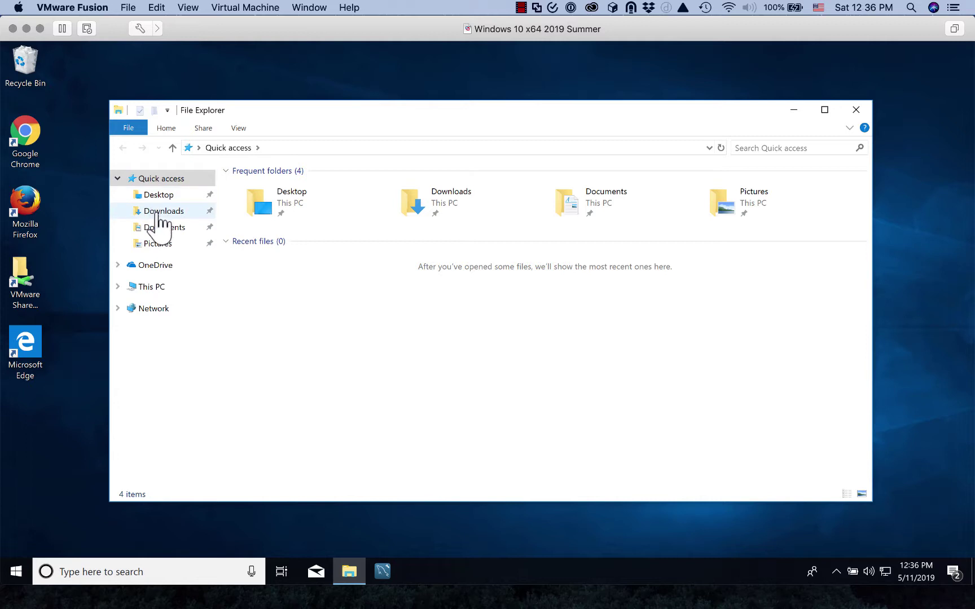
{"action": "left_click", "coordinate": [157, 213]}
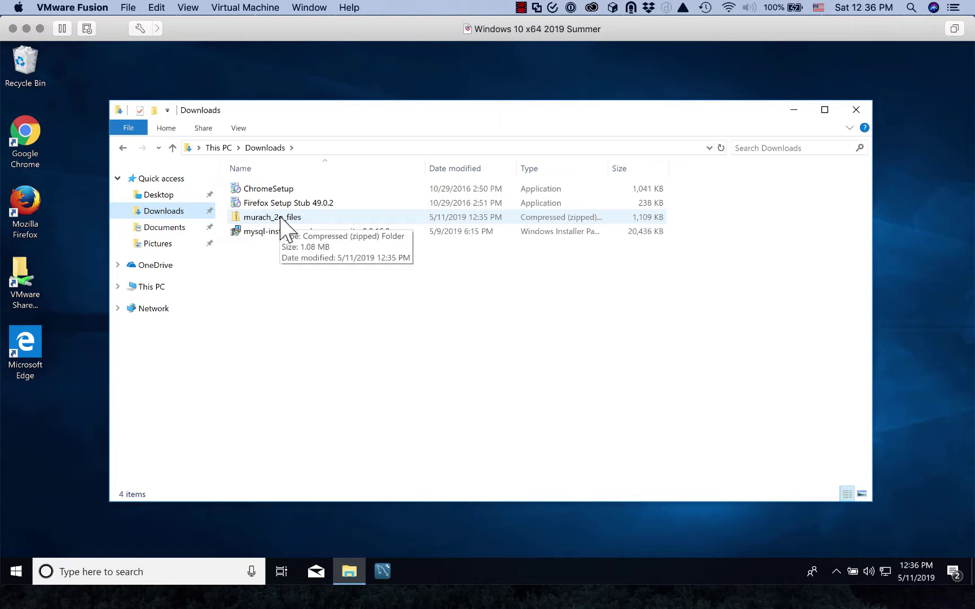
{"action": "right_click", "coordinate": [281, 217]}
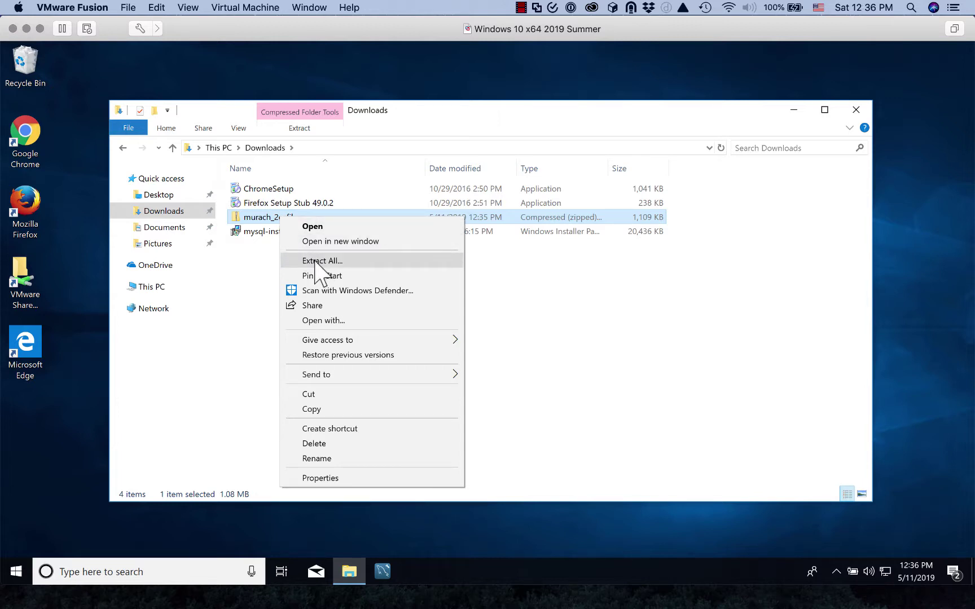
{"action": "left_click", "coordinate": [316, 261]}
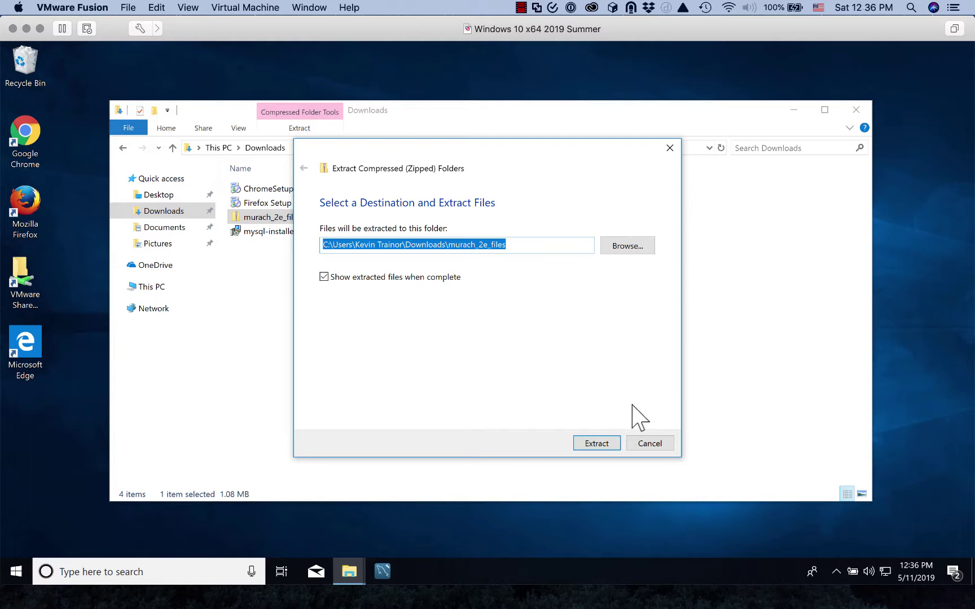
{"action": "left_click", "coordinate": [615, 444]}
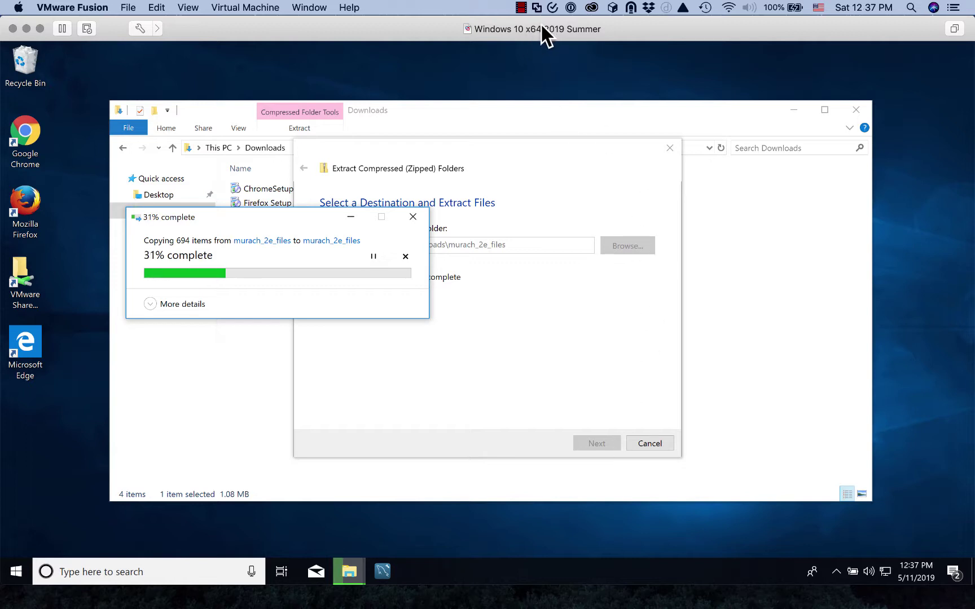
{"action": "left_click", "coordinate": [521, 8]}
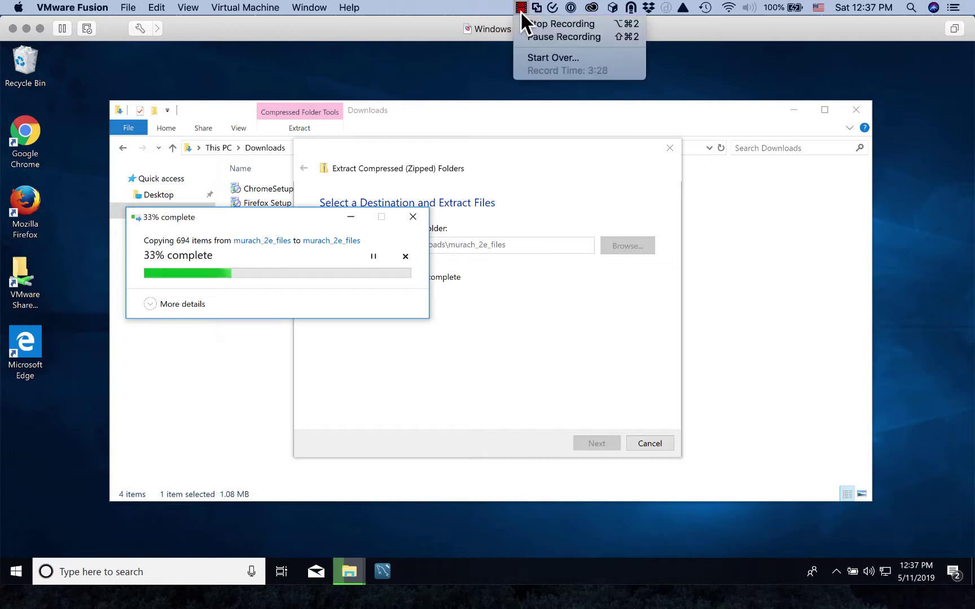
{"action": "left_click", "coordinate": [536, 38]}
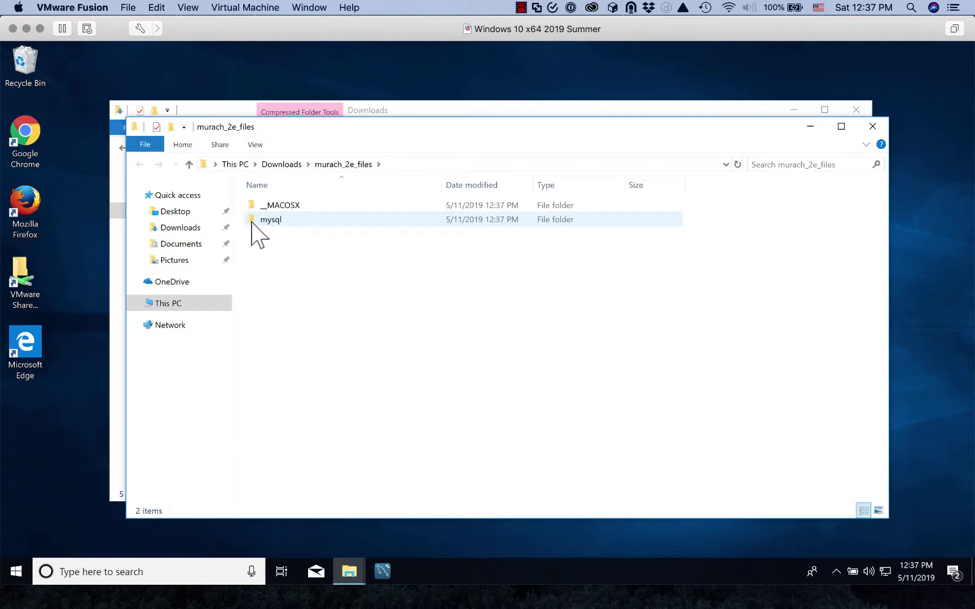
Examine the book_scripts folder inside the extracted mysql folder, including its ch01 scripts, and return to mysql.
{"action": "mouse_move", "coordinate": [249, 220]}
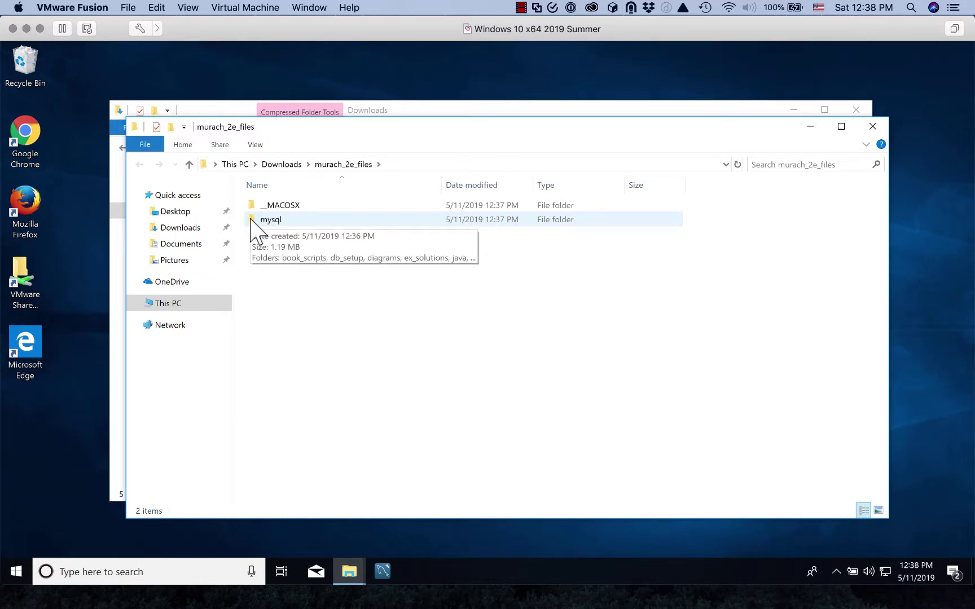
{"action": "double_click", "coordinate": [250, 219]}
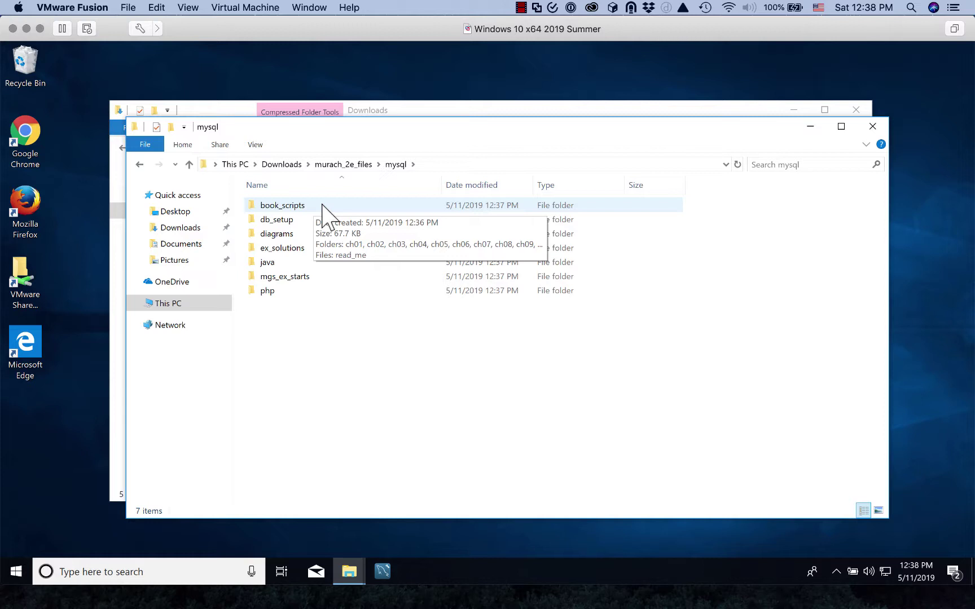
{"action": "double_click", "coordinate": [281, 206]}
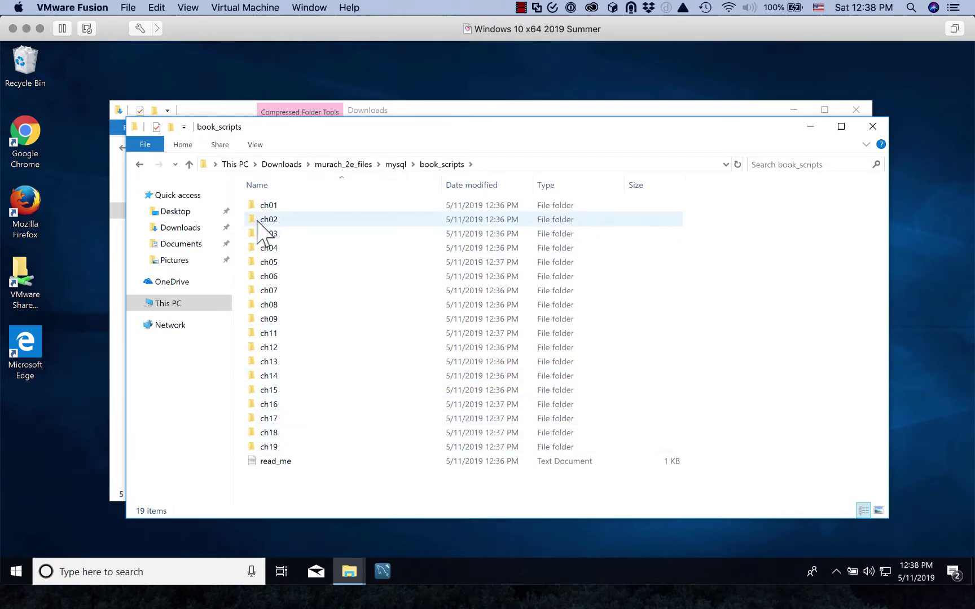
{"action": "left_click", "coordinate": [270, 206]}
{"action": "double_click", "coordinate": [271, 206]}
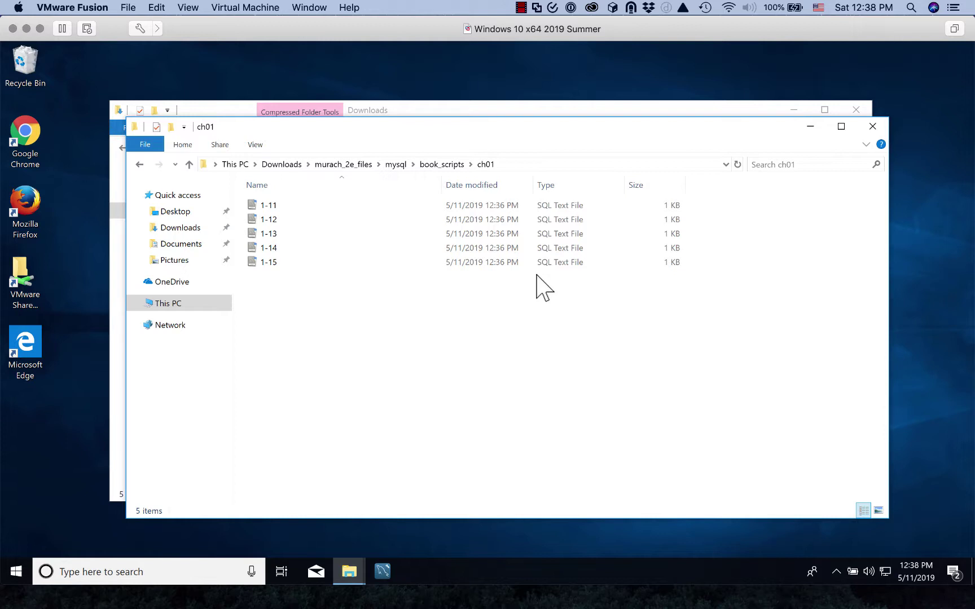
{"action": "left_click", "coordinate": [139, 164]}
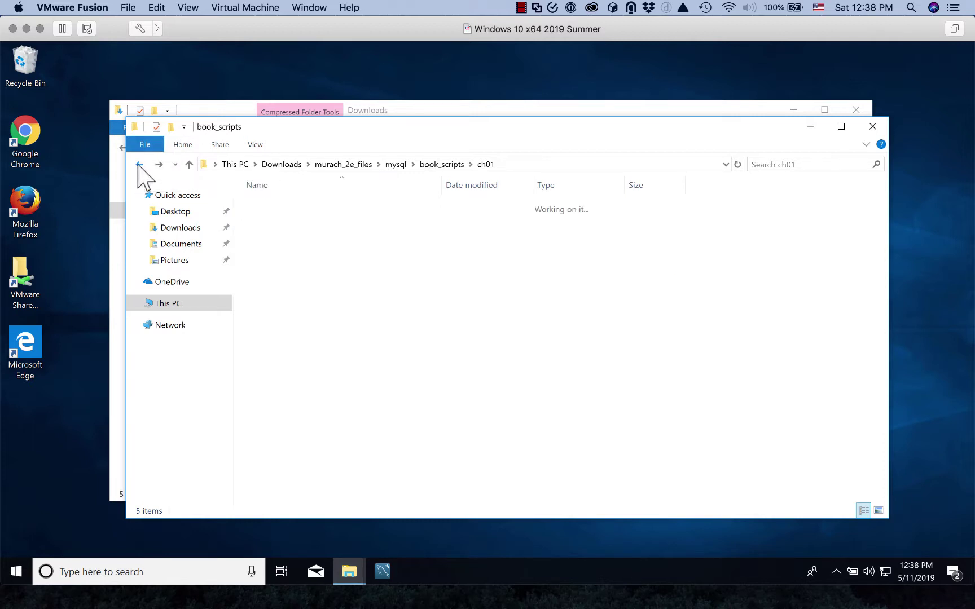
{"action": "left_click", "coordinate": [140, 164]}
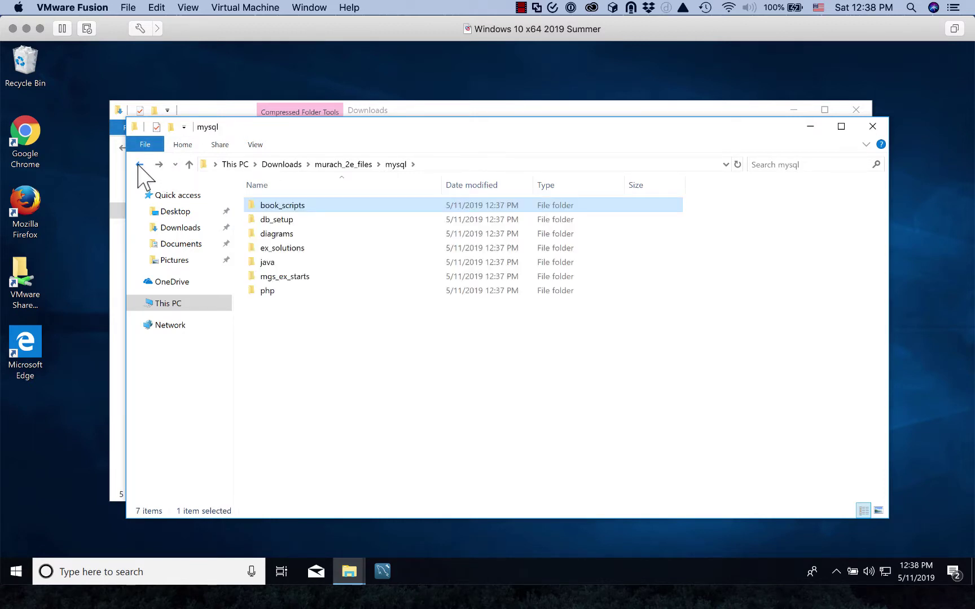
Examine the contents of the db_setup and diagrams folders, returning to the mysql folder after each.
{"action": "double_click", "coordinate": [289, 220]}
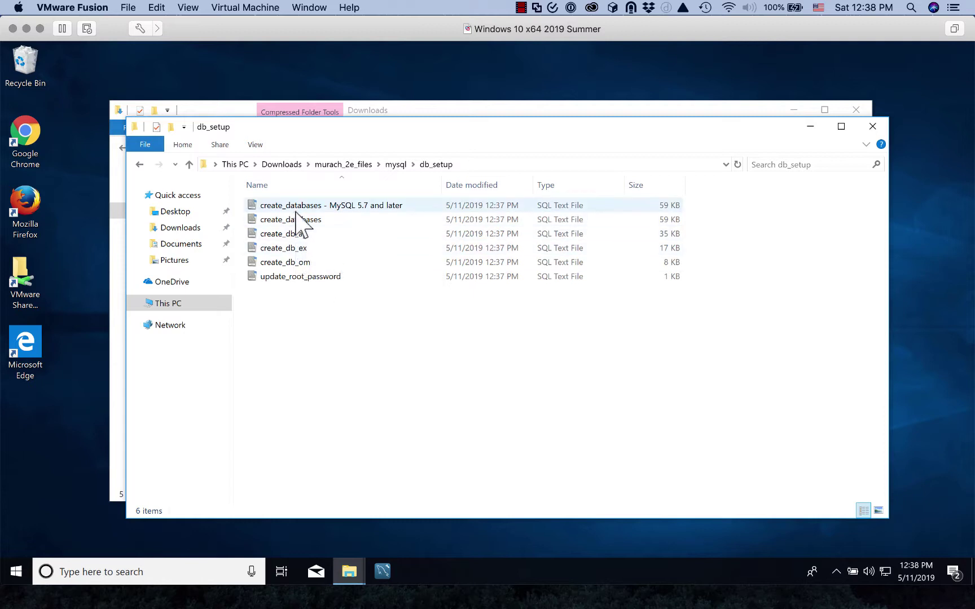
{"action": "left_click", "coordinate": [139, 164]}
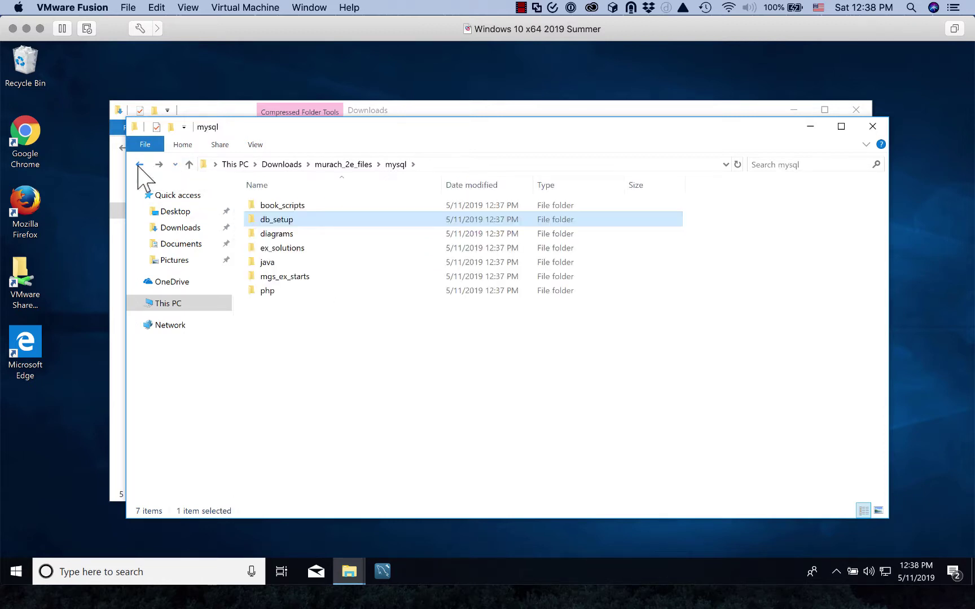
{"action": "double_click", "coordinate": [281, 235]}
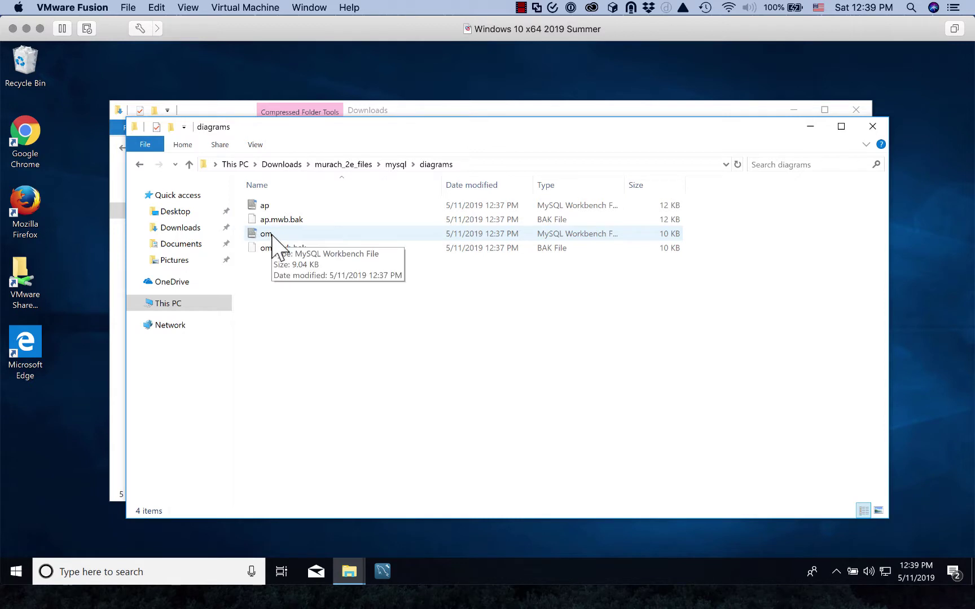
{"action": "left_click", "coordinate": [140, 165]}
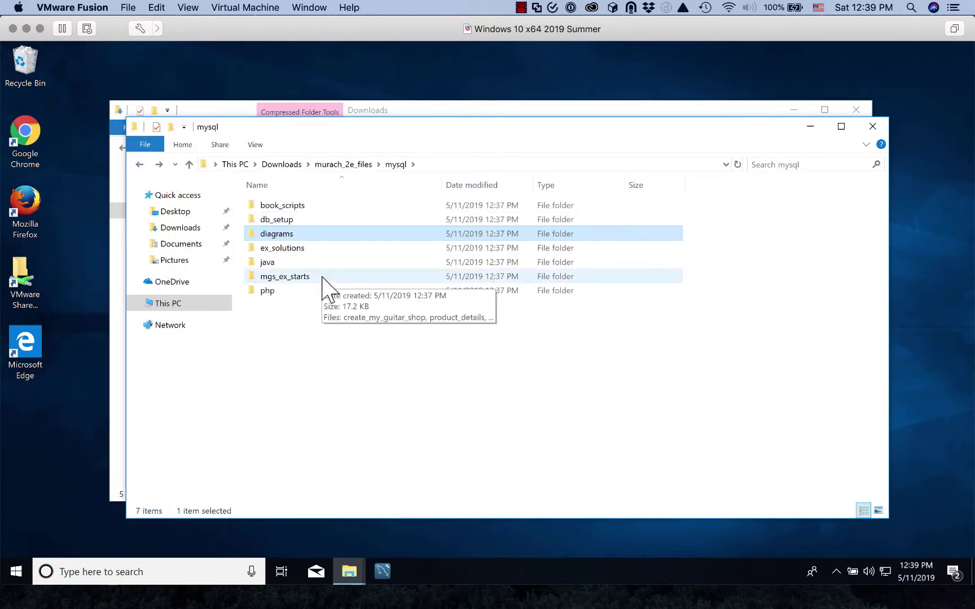
Examine the ex_solutions folder and its ch03 exercise scripts, and return to the mysql folder.
{"action": "double_click", "coordinate": [291, 252]}
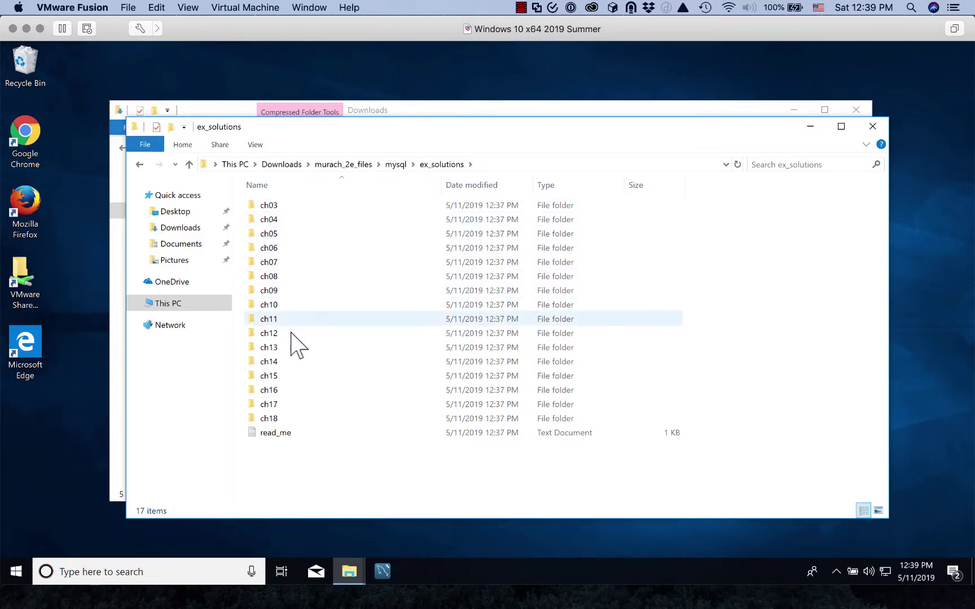
{"action": "mouse_move", "coordinate": [301, 388]}
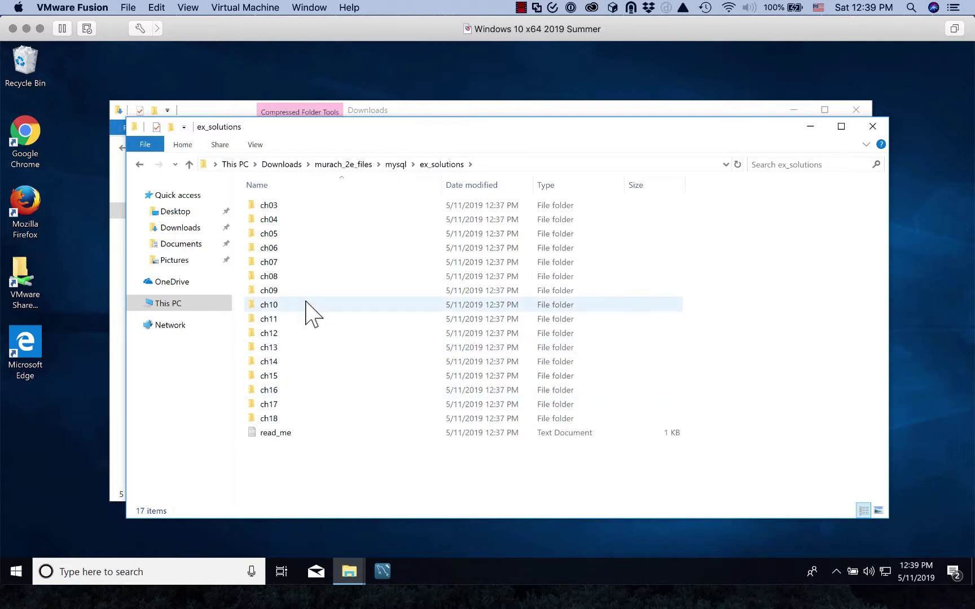
{"action": "mouse_move", "coordinate": [305, 302]}
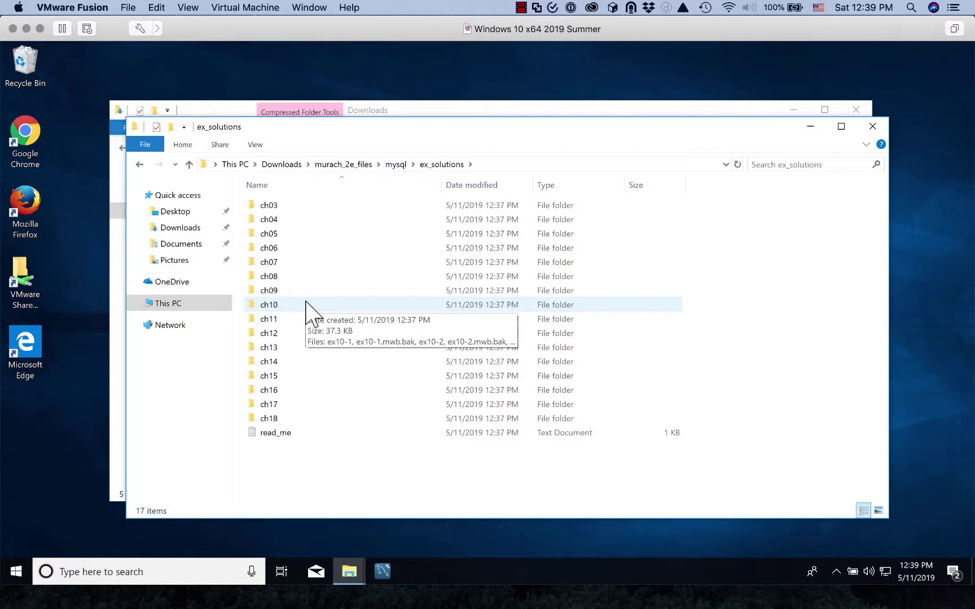
{"action": "double_click", "coordinate": [271, 206]}
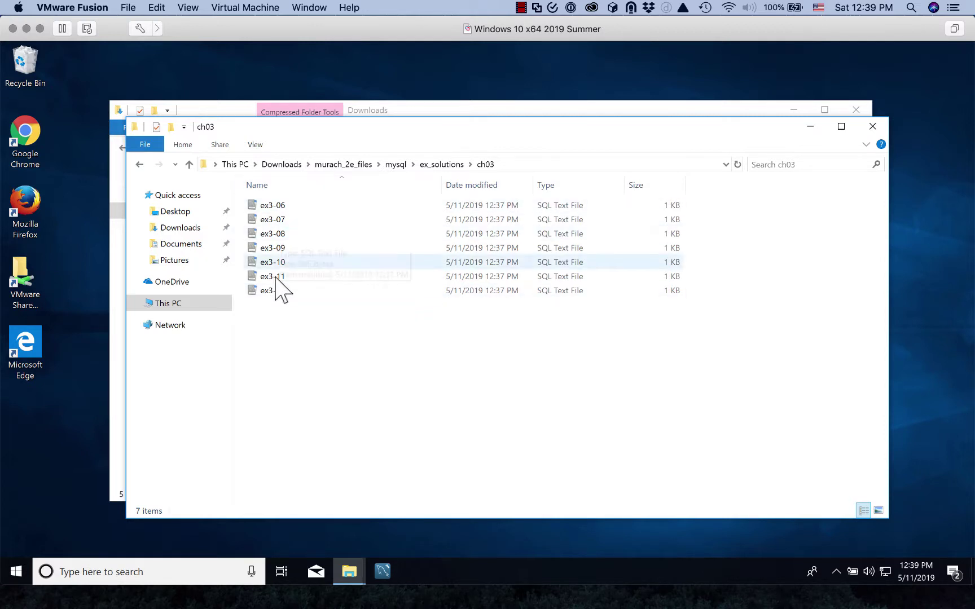
{"action": "left_click", "coordinate": [139, 165]}
{"action": "left_click", "coordinate": [139, 165]}
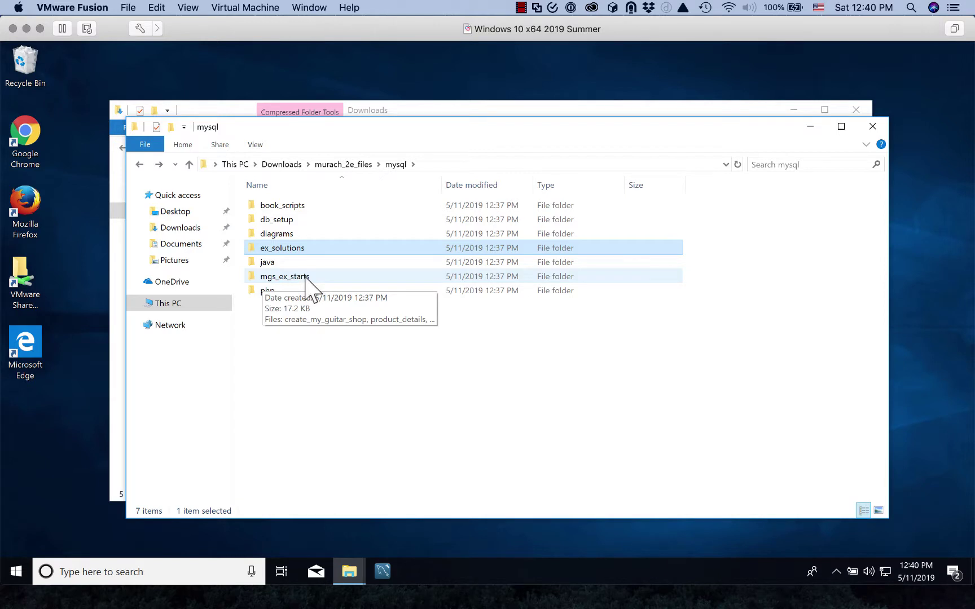
Examine the scripts in the mgs_ex_starts folder and go back up to the murach_2e_files folder.
{"action": "double_click", "coordinate": [261, 277]}
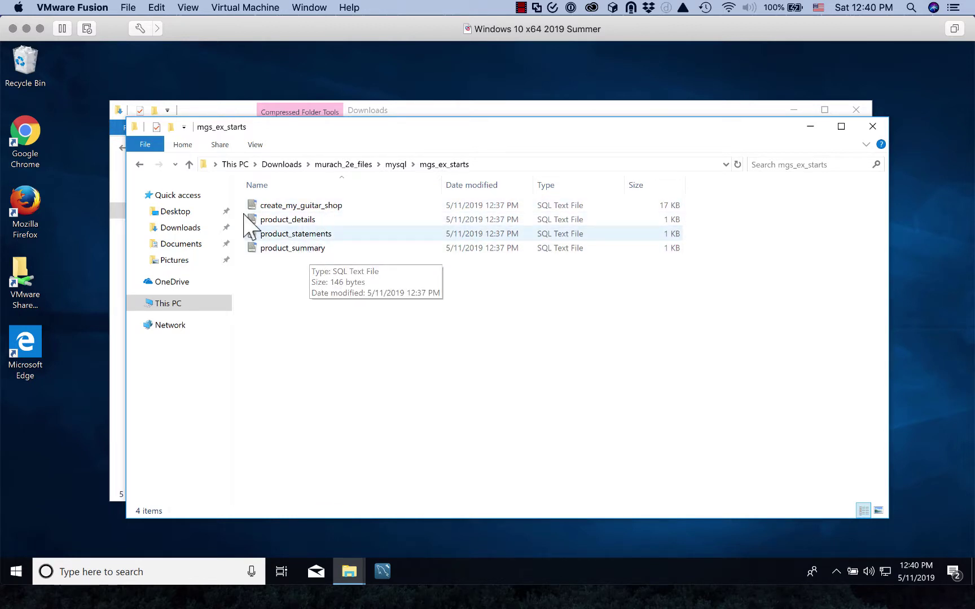
{"action": "left_click", "coordinate": [138, 166]}
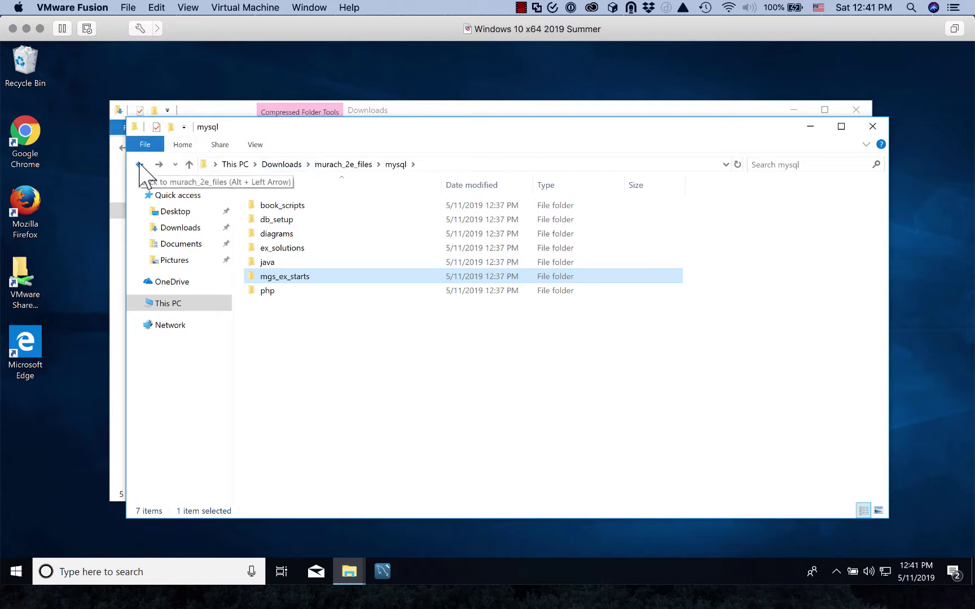
{"action": "left_click", "coordinate": [140, 163]}
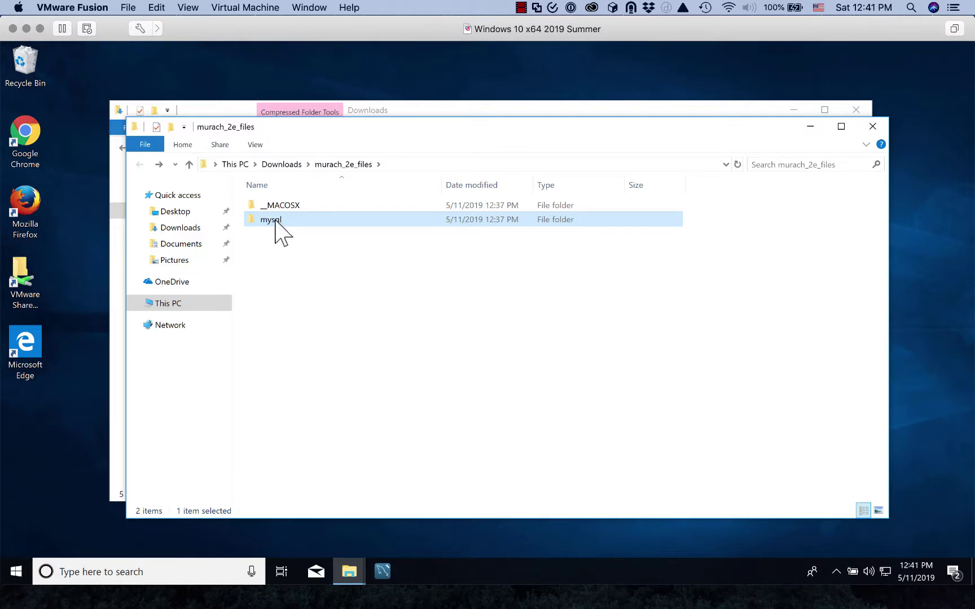
{"action": "left_click", "coordinate": [277, 220]}
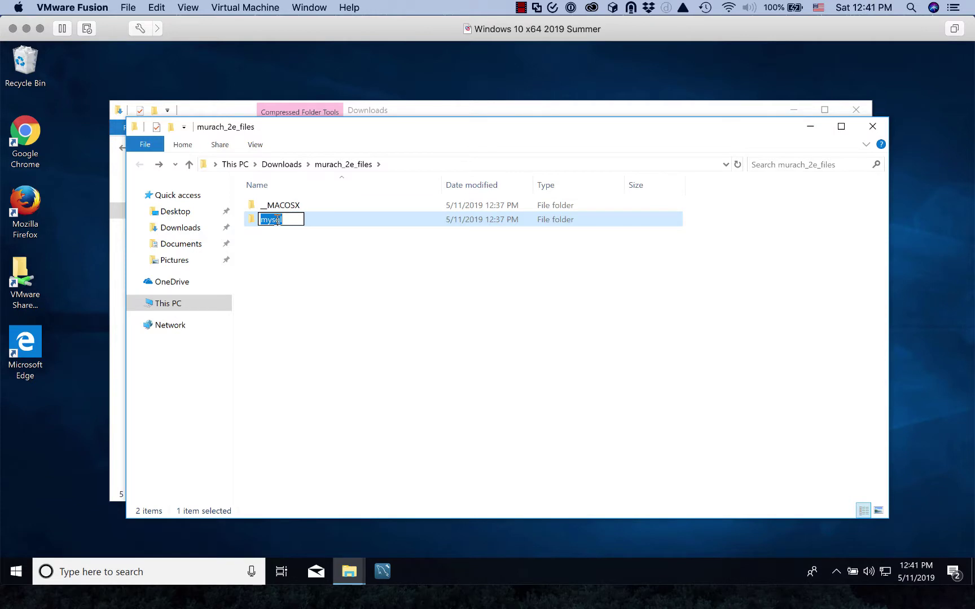
{"action": "left_click", "coordinate": [337, 236]}
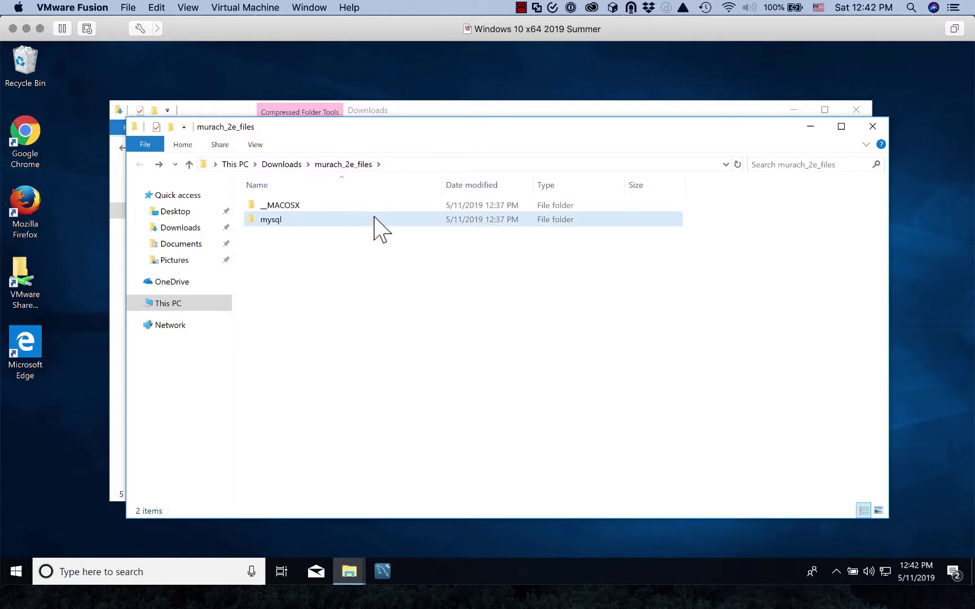
{"action": "right_click", "coordinate": [374, 217]}
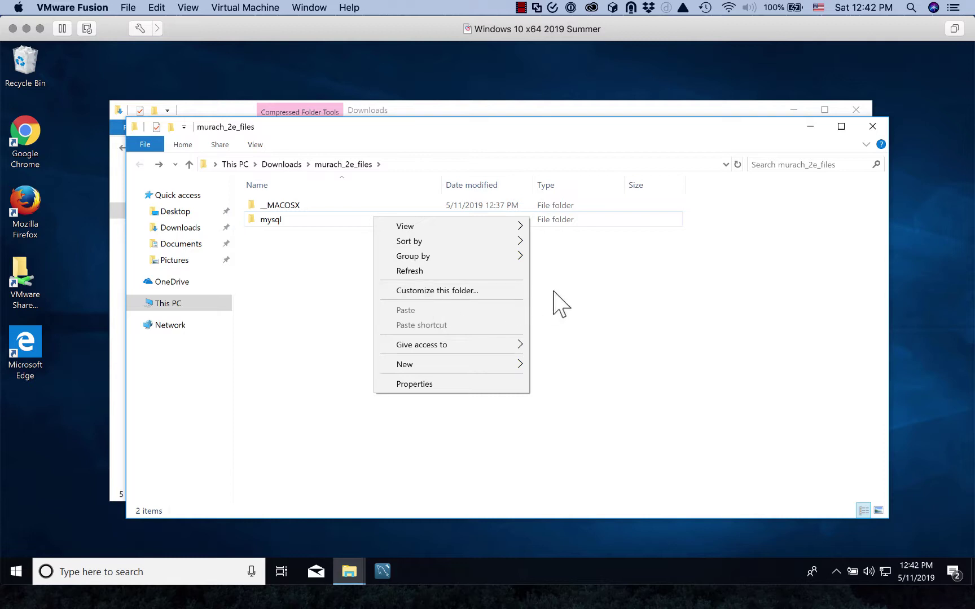
{"action": "left_click", "coordinate": [276, 358]}
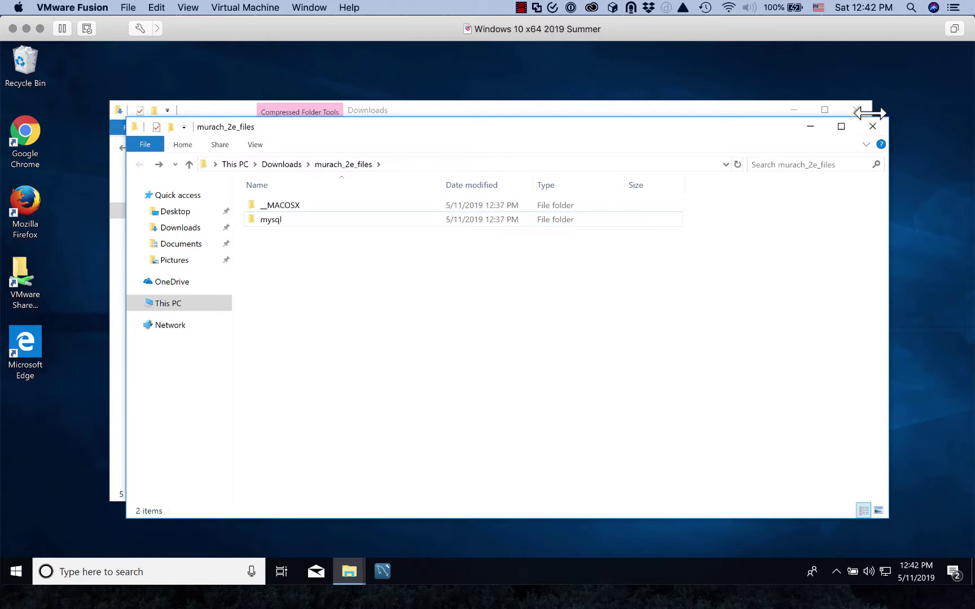
Shrink the murach_2e_files window and move it aside so the Downloads window behind it is exposed.
{"action": "left_click_drag", "start_coordinate": [849, 141], "coordinate": [801, 169]}
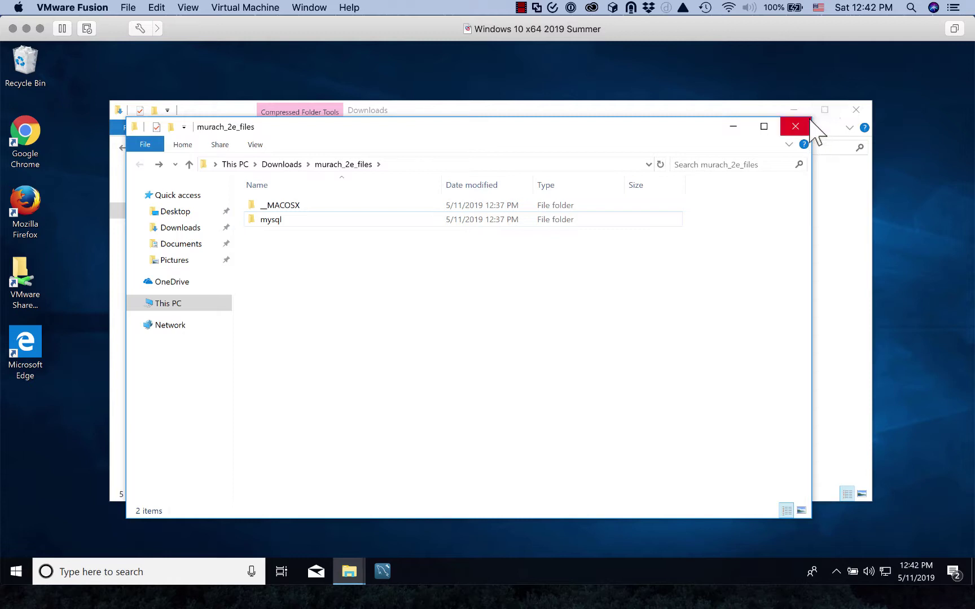
{"action": "left_click_drag", "start_coordinate": [810, 118], "coordinate": [777, 212]}
{"action": "left_click_drag", "start_coordinate": [747, 258], "coordinate": [747, 258]}
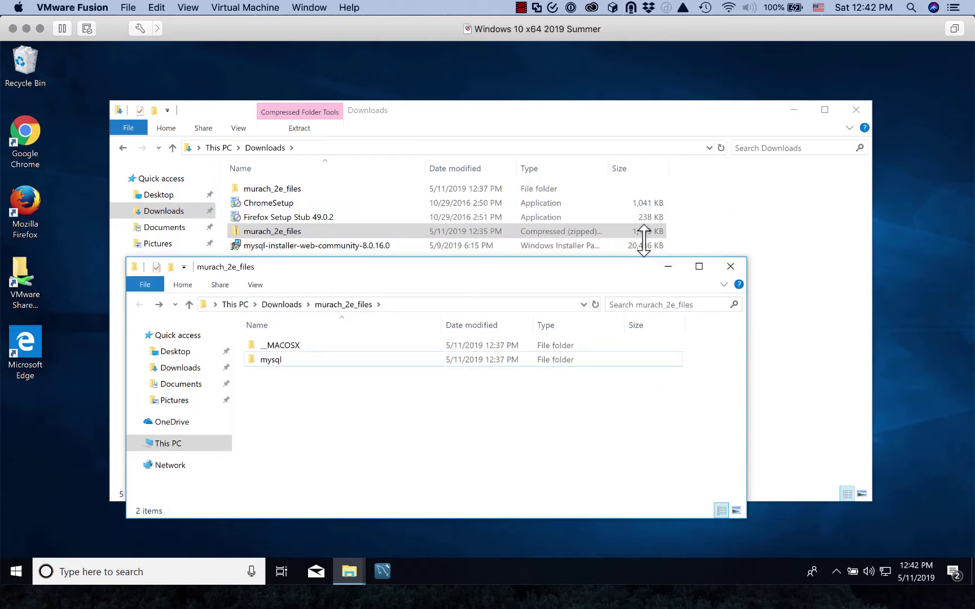
{"action": "left_click_drag", "start_coordinate": [630, 270], "coordinate": [824, 269]}
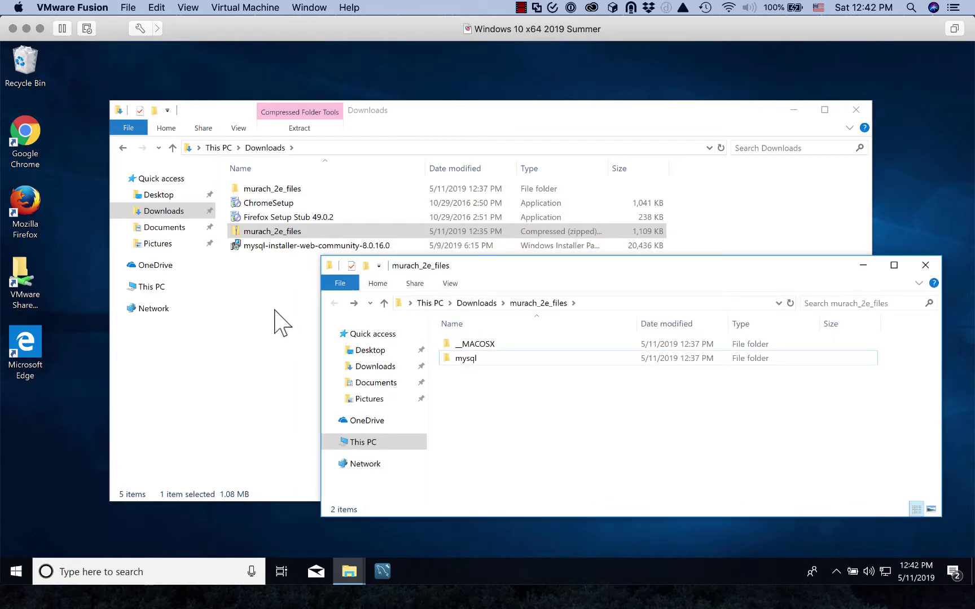
Browse to the root of Local Disk (C:) in the Downloads window.
{"action": "left_click", "coordinate": [275, 311]}
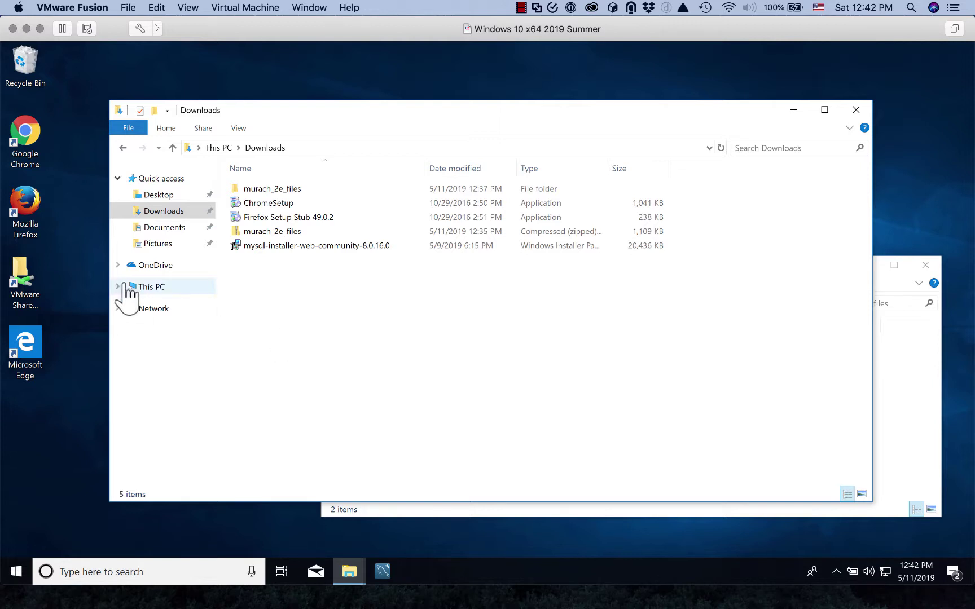
{"action": "left_click", "coordinate": [151, 289]}
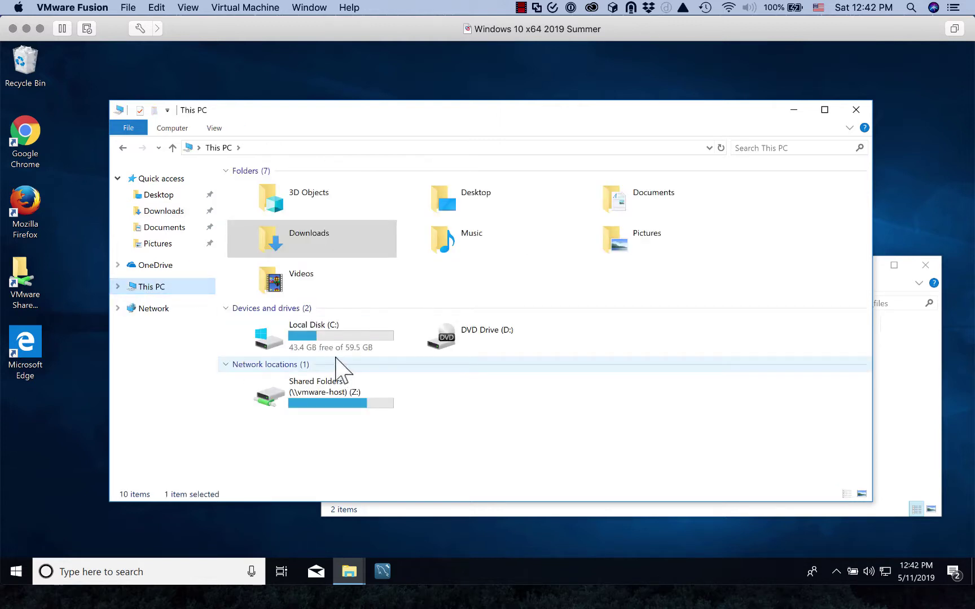
{"action": "left_click", "coordinate": [327, 337]}
{"action": "double_click", "coordinate": [328, 337]}
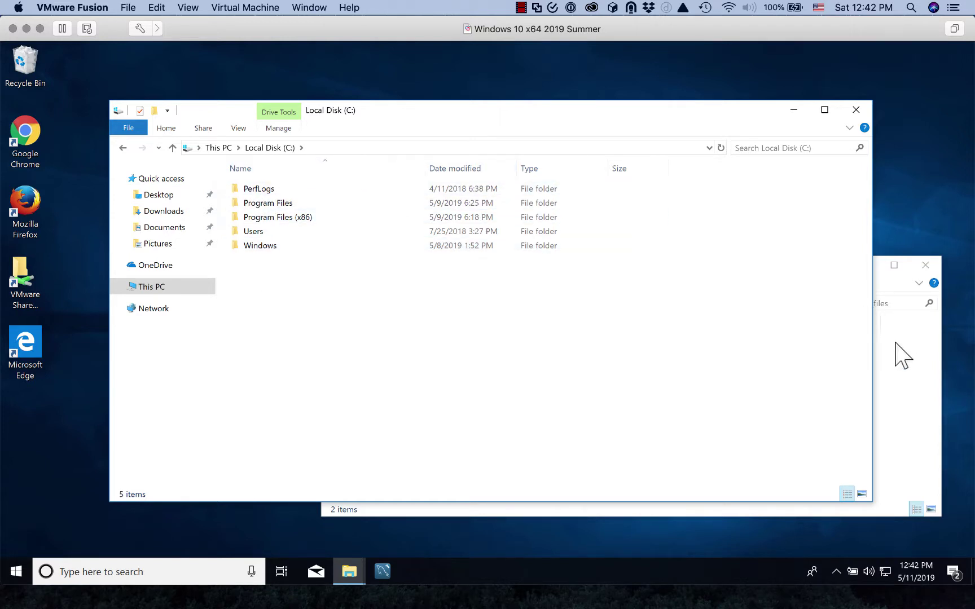
Move the mysql folder from murach_2e_files to the root of Local Disk (C:) and close both File Explorer windows.
{"action": "left_click", "coordinate": [903, 356]}
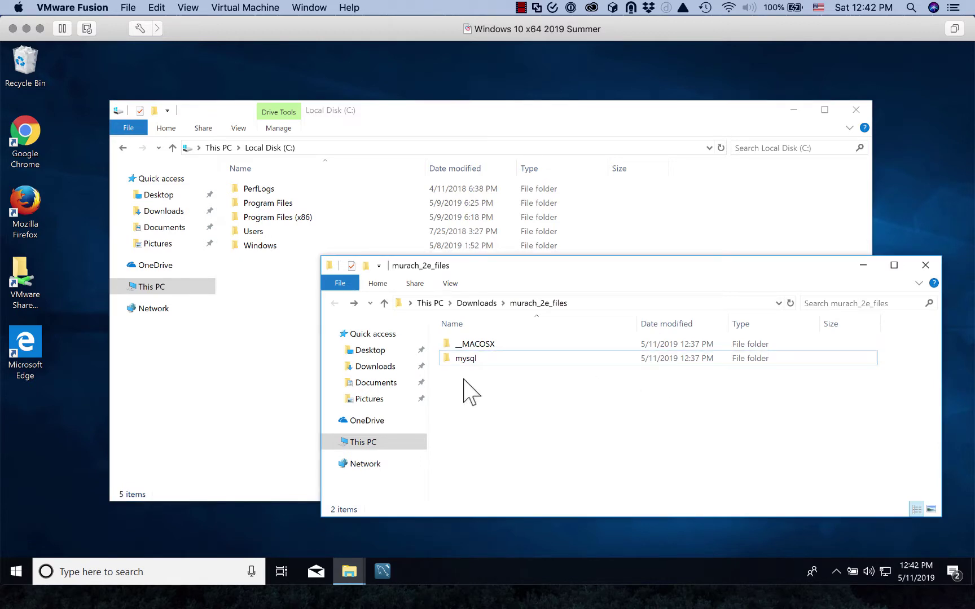
{"action": "left_click", "coordinate": [448, 358]}
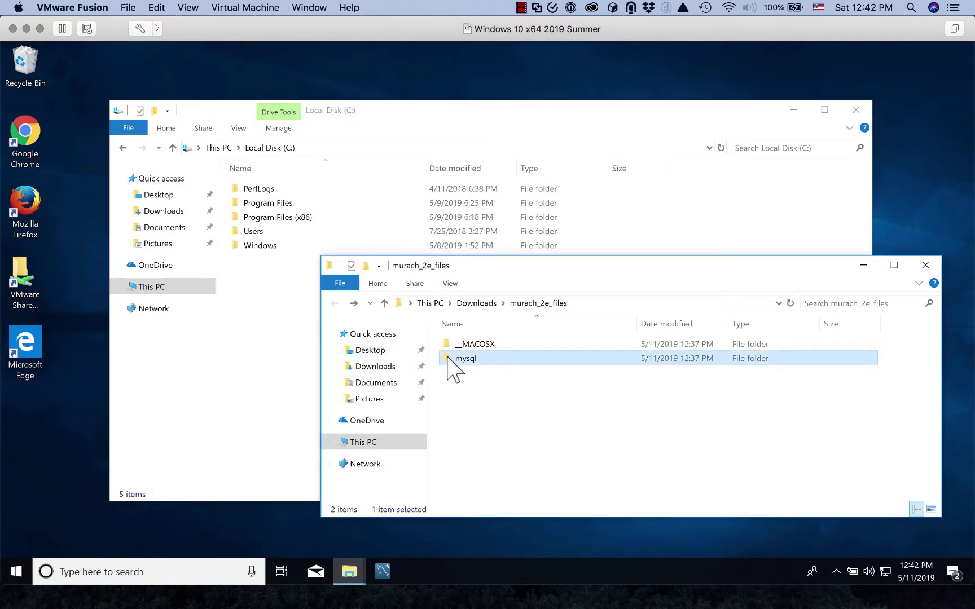
{"action": "left_click_drag", "start_coordinate": [448, 358], "coordinate": [277, 322]}
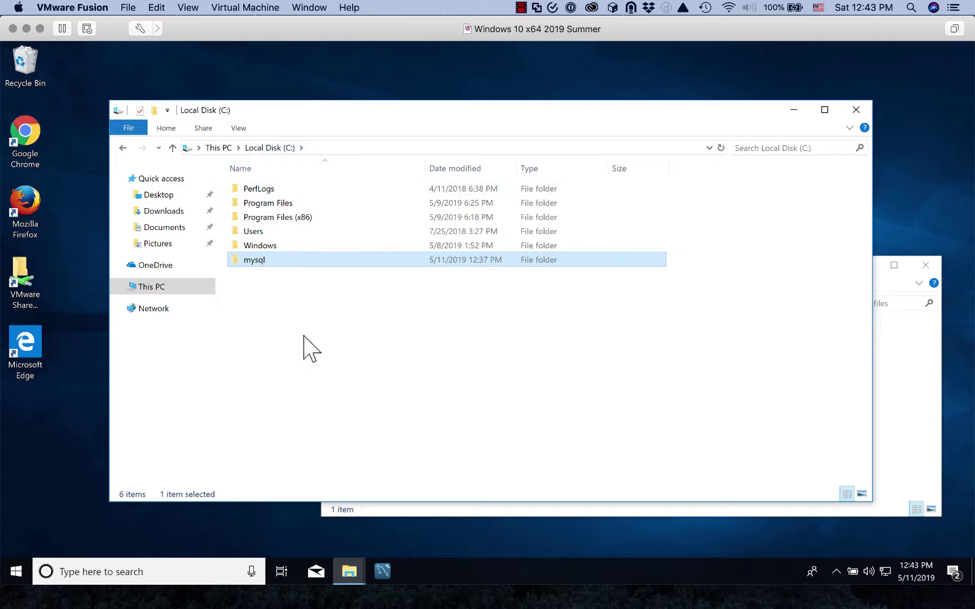
{"action": "left_click", "coordinate": [304, 335]}
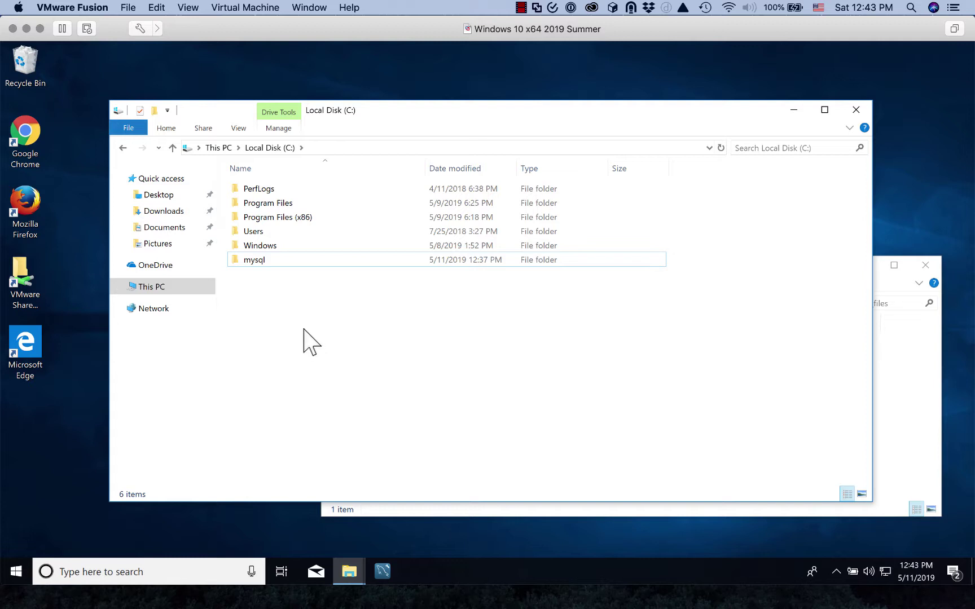
{"action": "left_click", "coordinate": [855, 109]}
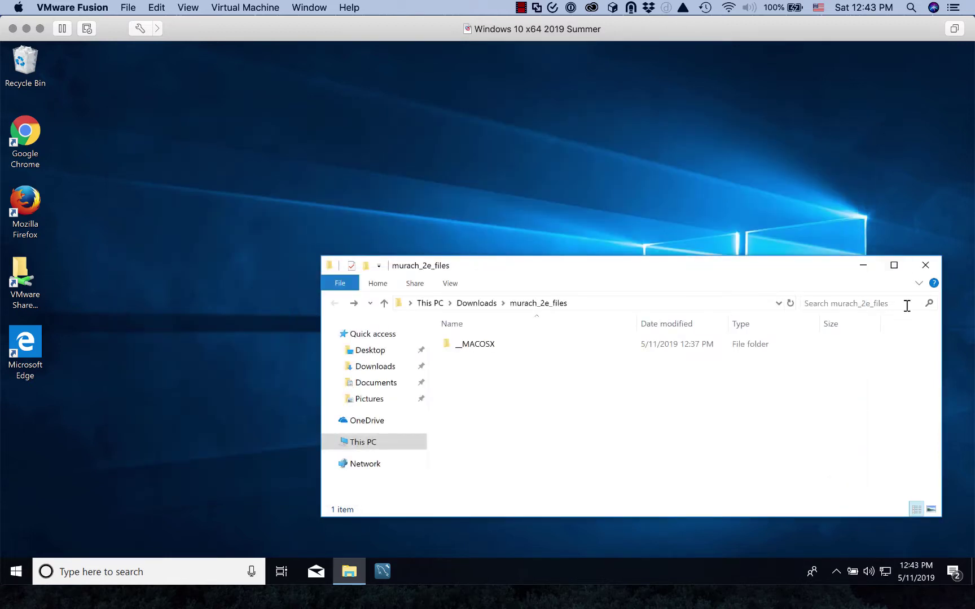
{"action": "left_click", "coordinate": [925, 264]}
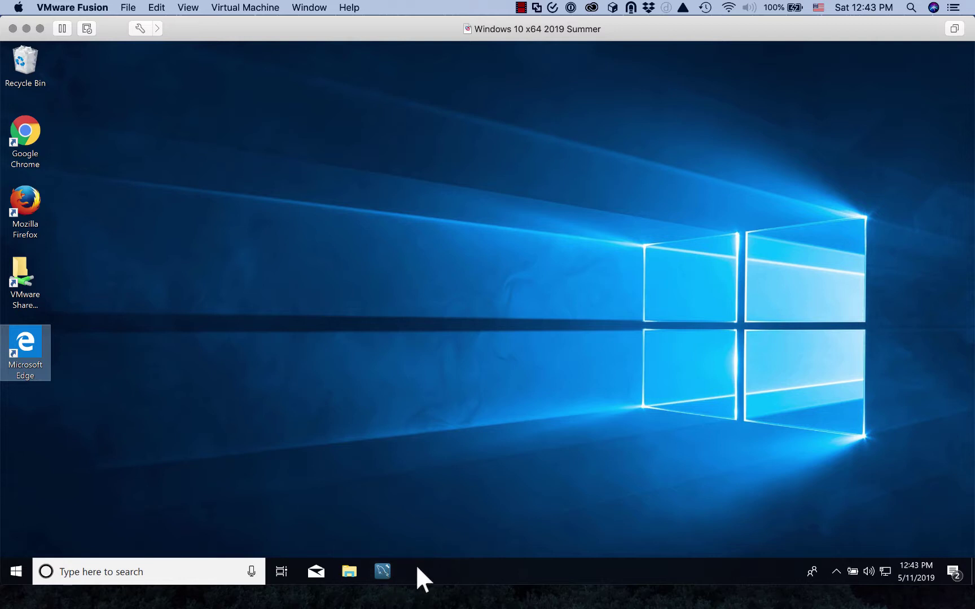
Find MySQL Workbench 8.0 CE among the installed MySQL programs and check its taskbar pinning option without changing it.
{"action": "left_click", "coordinate": [16, 571]}
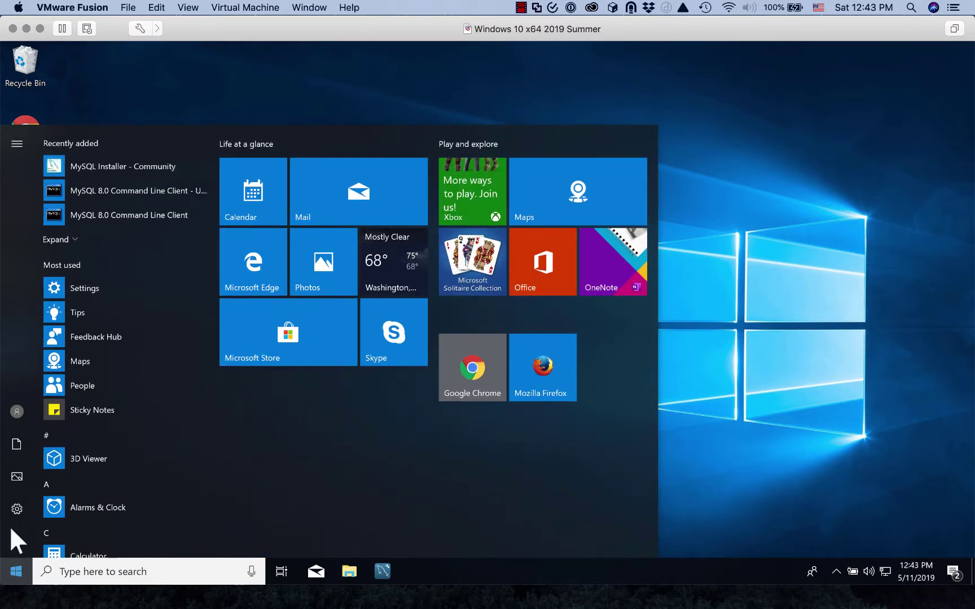
{"action": "scroll", "coordinate": [124, 474], "scroll_direction": "down", "scroll_amount": 10}
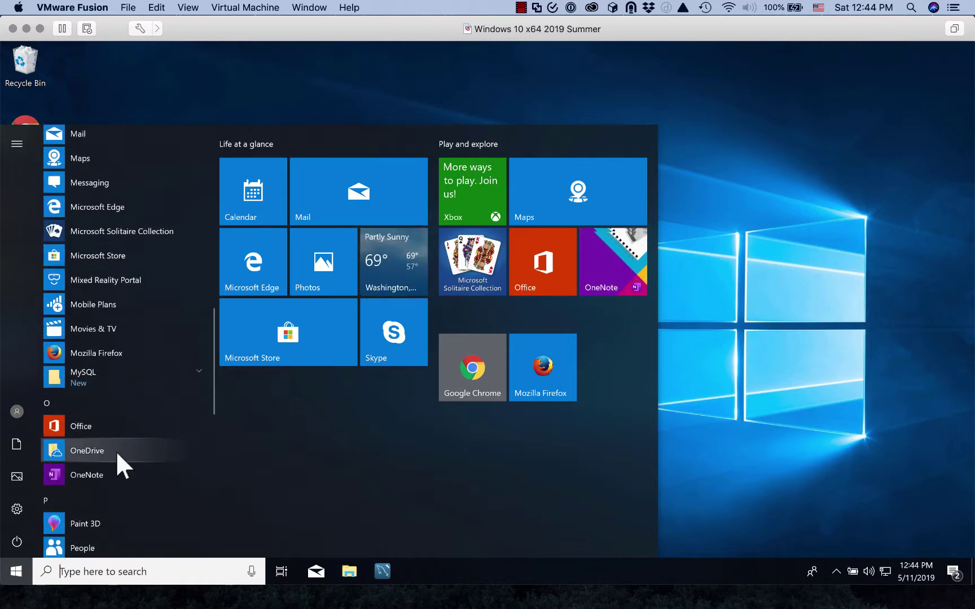
{"action": "left_click", "coordinate": [197, 371]}
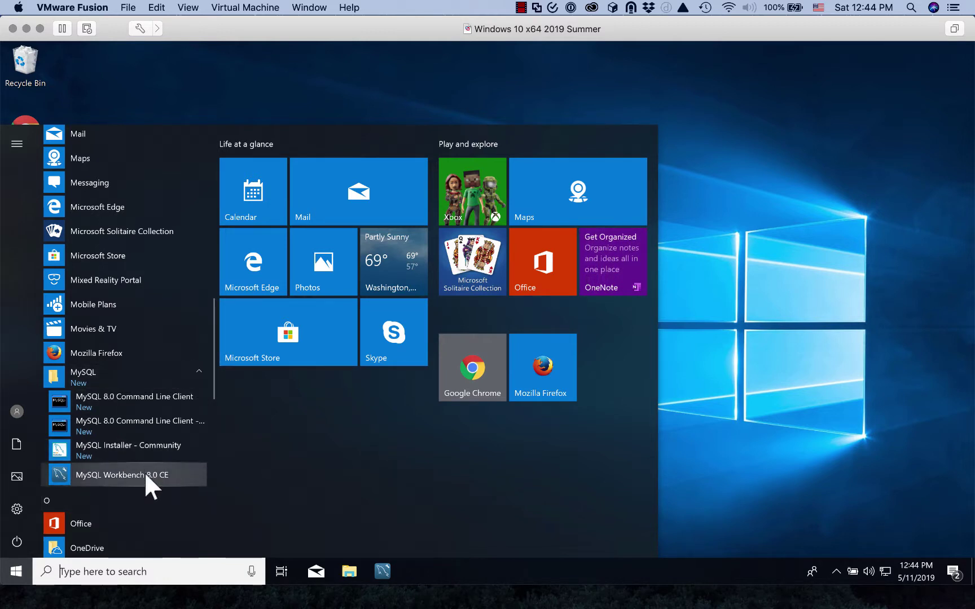
{"action": "right_click", "coordinate": [146, 475]}
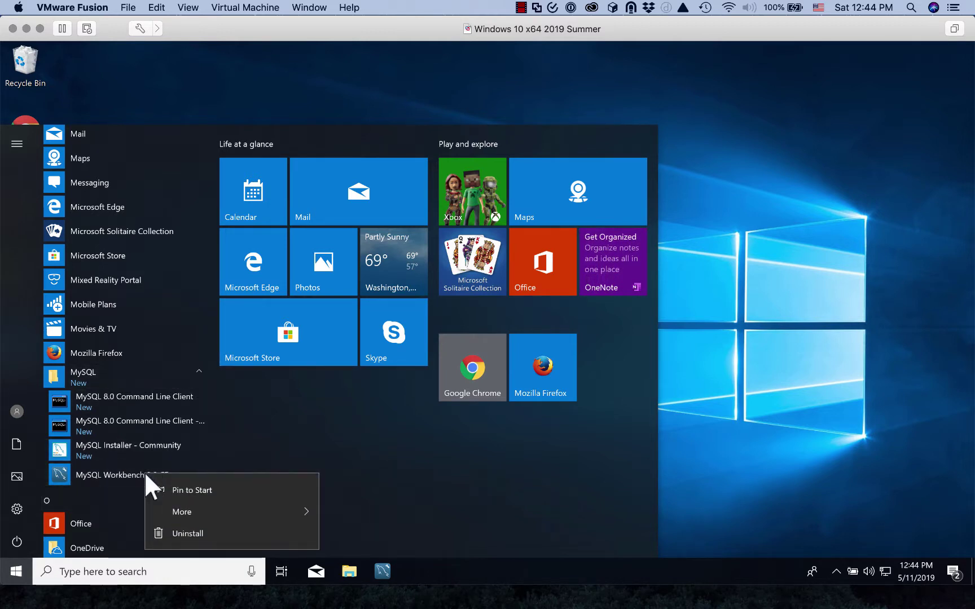
{"action": "mouse_move", "coordinate": [183, 510]}
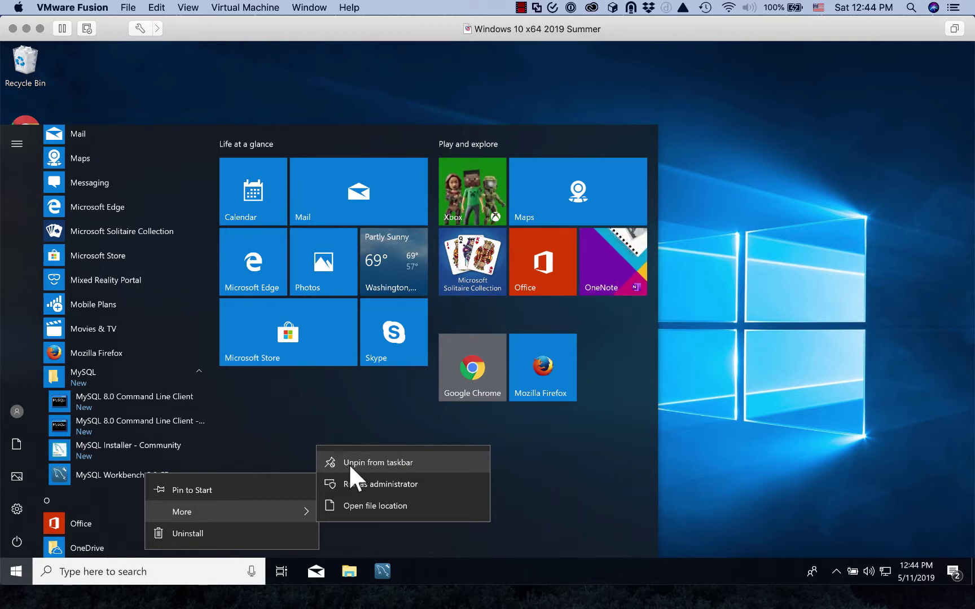
{"action": "left_click", "coordinate": [528, 494]}
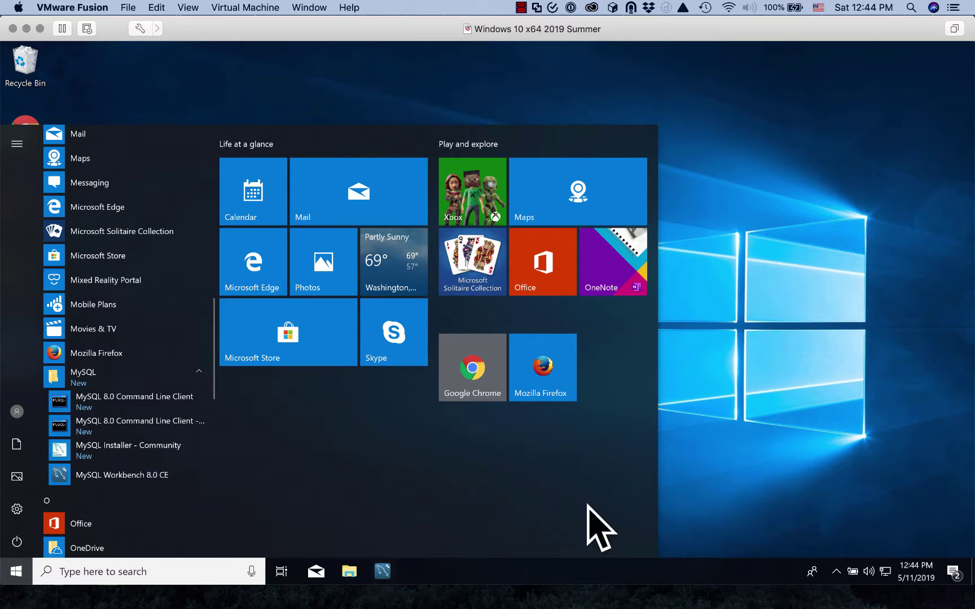
{"action": "left_click", "coordinate": [689, 456]}
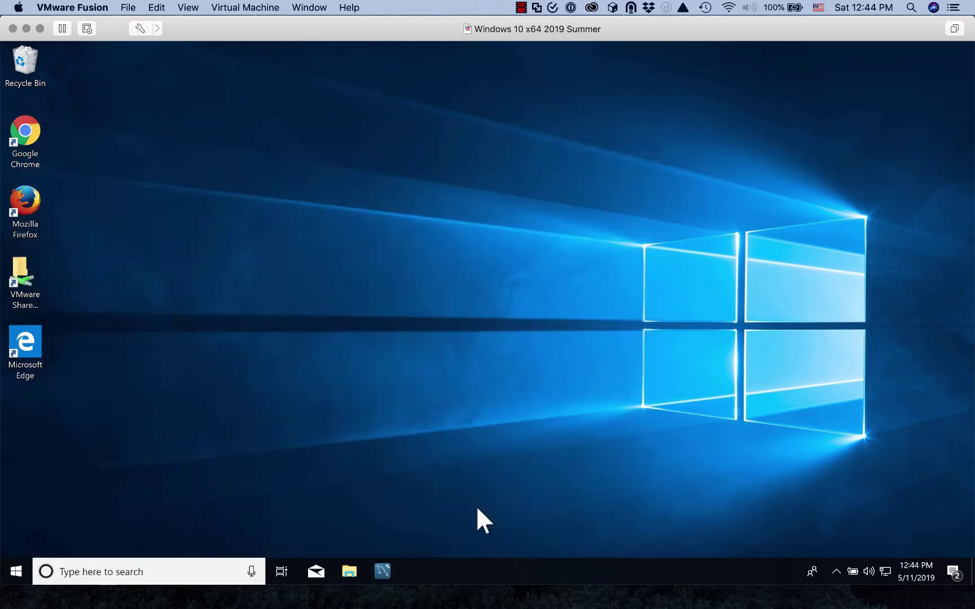
Switch to MySQL Workbench, open the Local instance MySQL80 connection and widen the application window.
{"action": "left_click", "coordinate": [384, 570]}
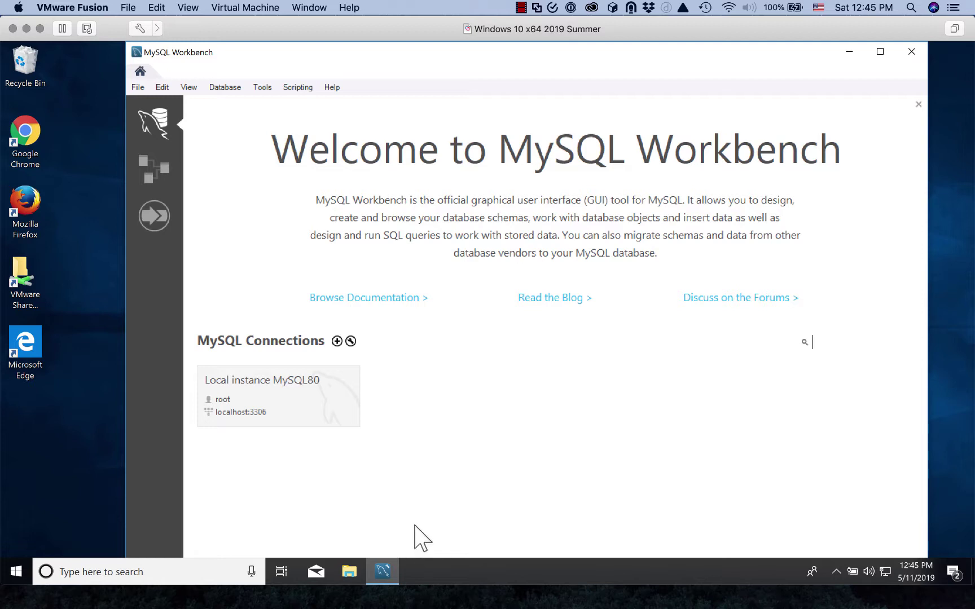
{"action": "left_click", "coordinate": [269, 404]}
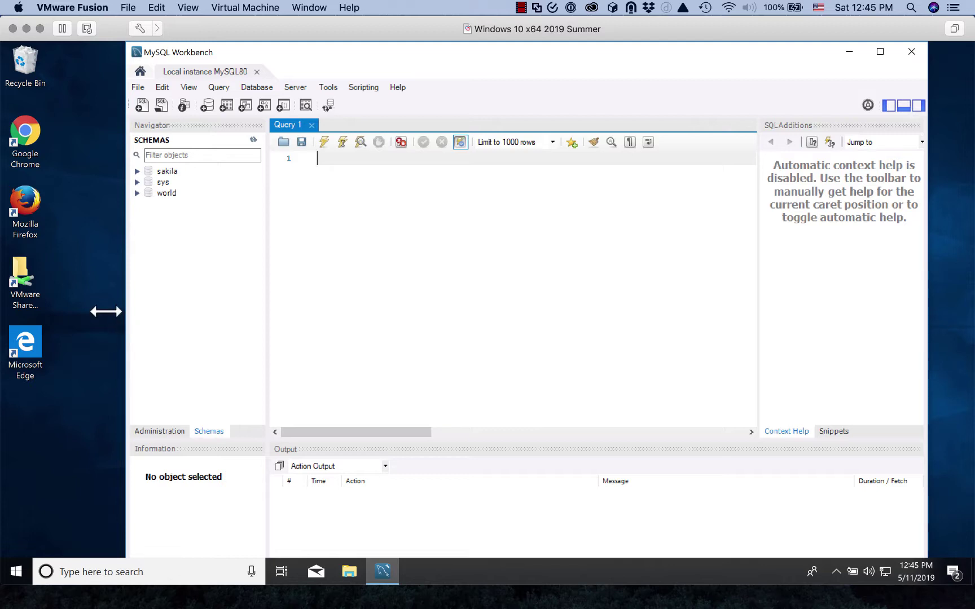
{"action": "left_click_drag", "start_coordinate": [106, 311], "coordinate": [14, 319]}
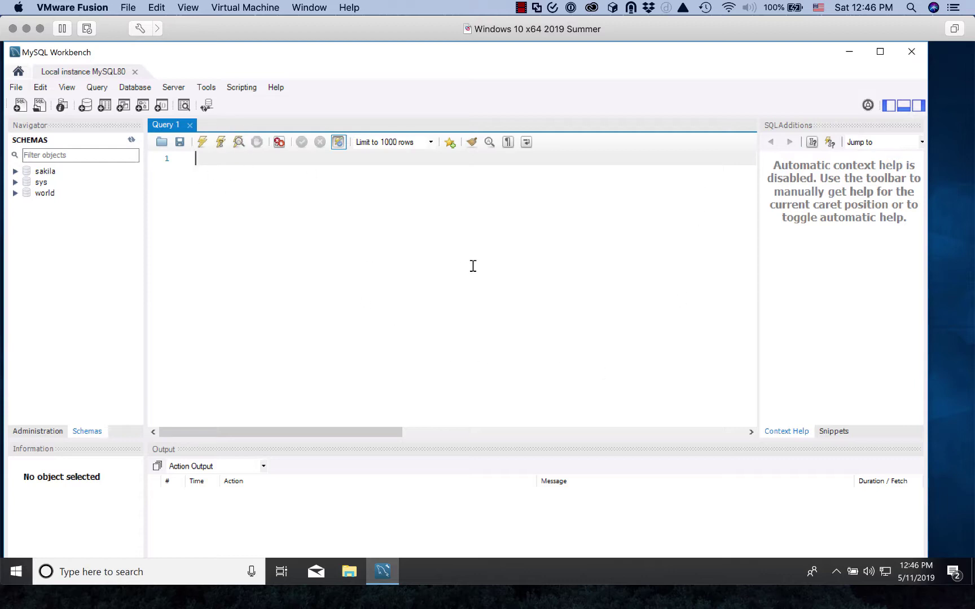
Close the empty query tab and browse to the db_setup folder inside C:\mysql to open an SQL script.
{"action": "left_click", "coordinate": [190, 125]}
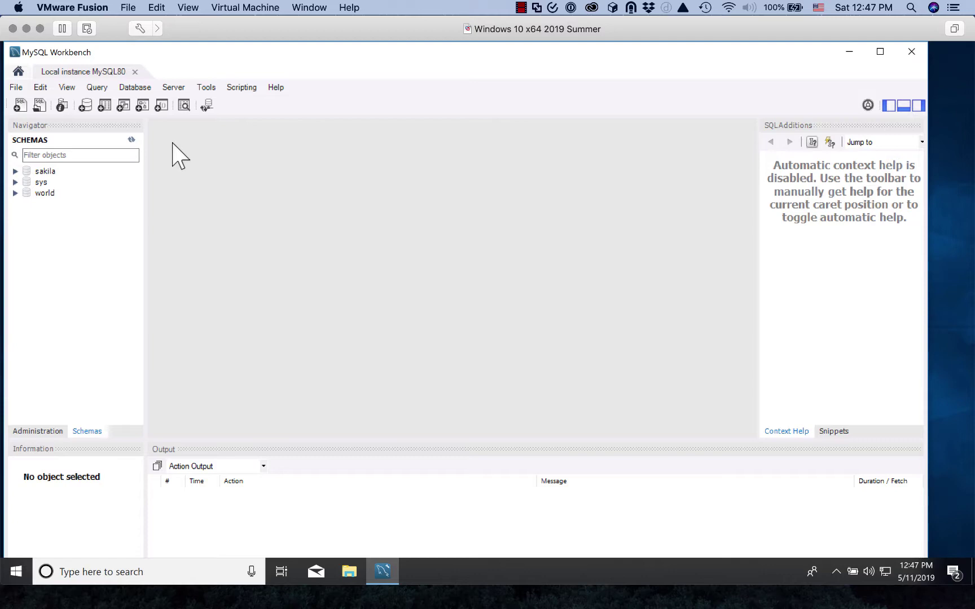
{"action": "left_click", "coordinate": [39, 106]}
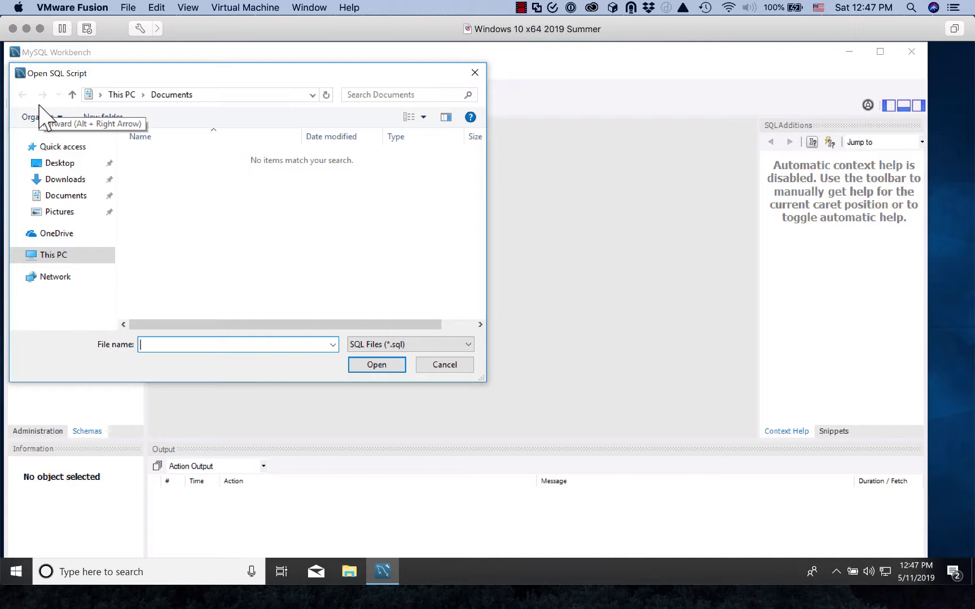
{"action": "left_click", "coordinate": [58, 257]}
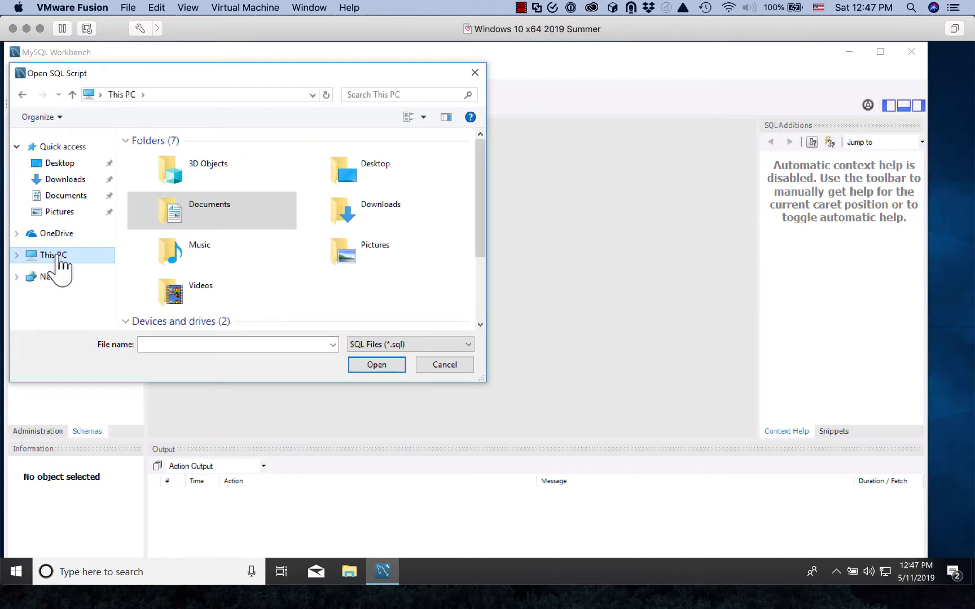
{"action": "scroll", "coordinate": [268, 219], "scroll_direction": "down", "scroll_amount": 3}
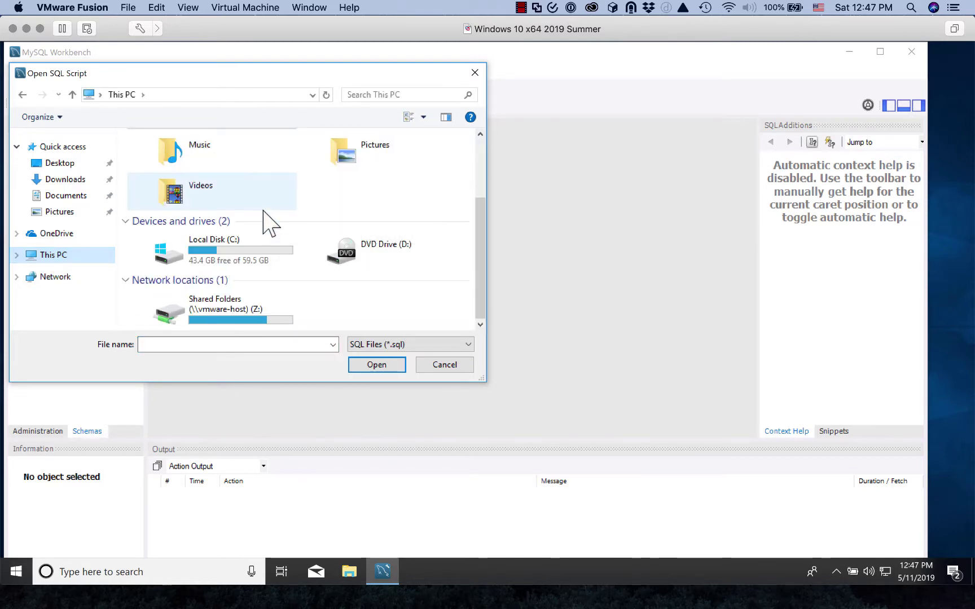
{"action": "left_click", "coordinate": [230, 260]}
{"action": "double_click", "coordinate": [230, 261]}
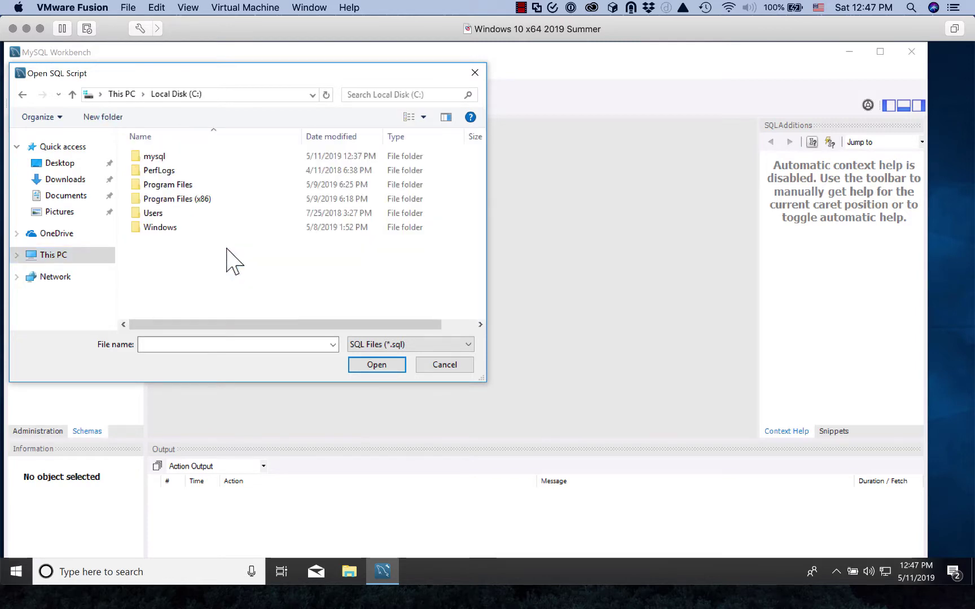
{"action": "double_click", "coordinate": [154, 158]}
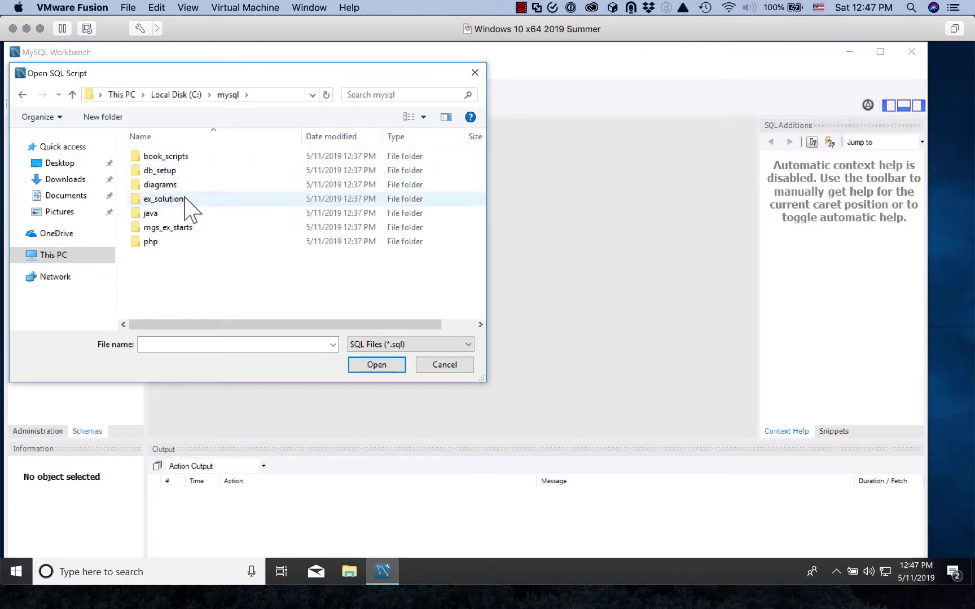
{"action": "double_click", "coordinate": [161, 170]}
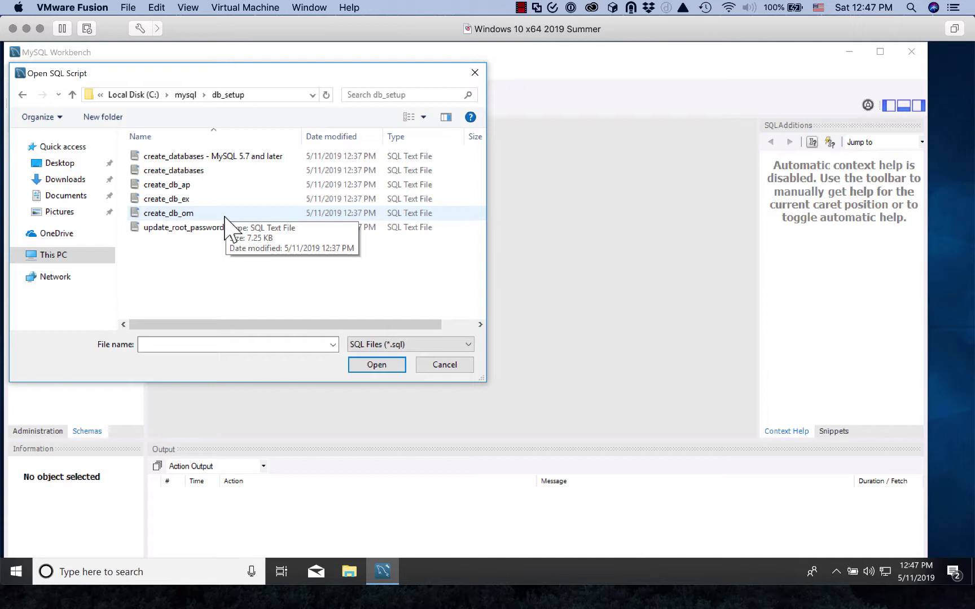
Open the script "create_databases - MySQL 5.7 and later" from the db_setup folder.
{"action": "left_click", "coordinate": [234, 157]}
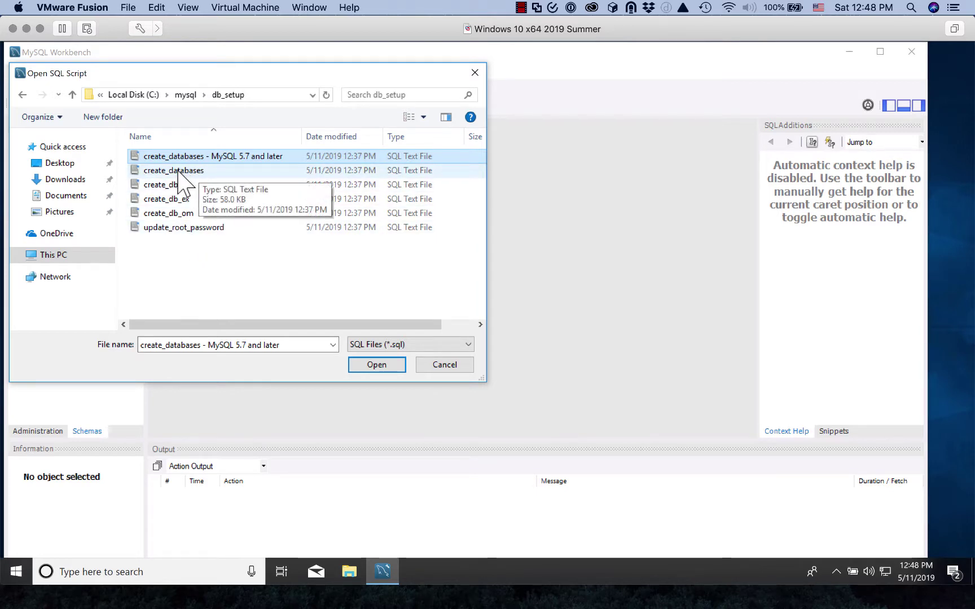
{"action": "left_click", "coordinate": [237, 158]}
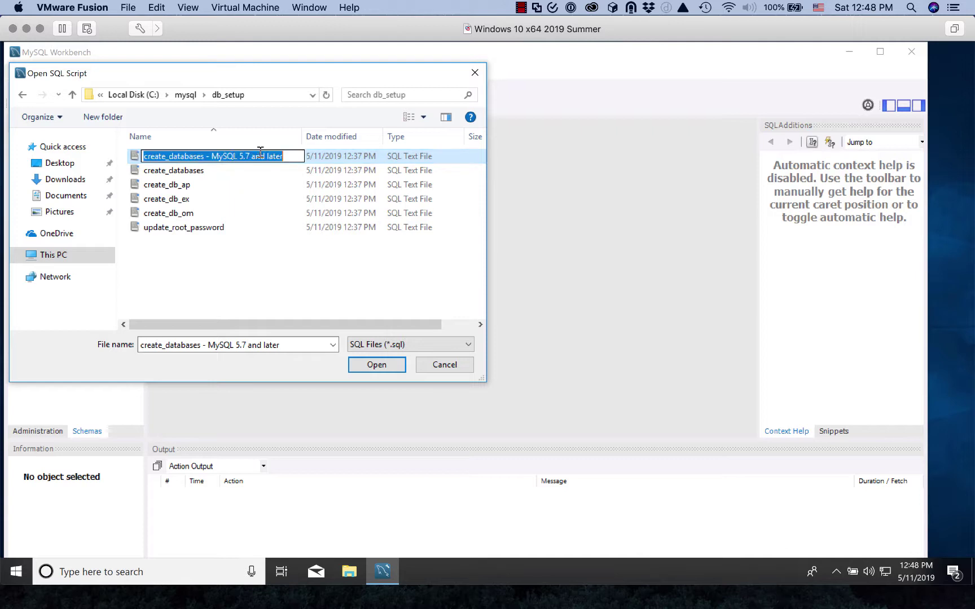
{"action": "left_click", "coordinate": [372, 366]}
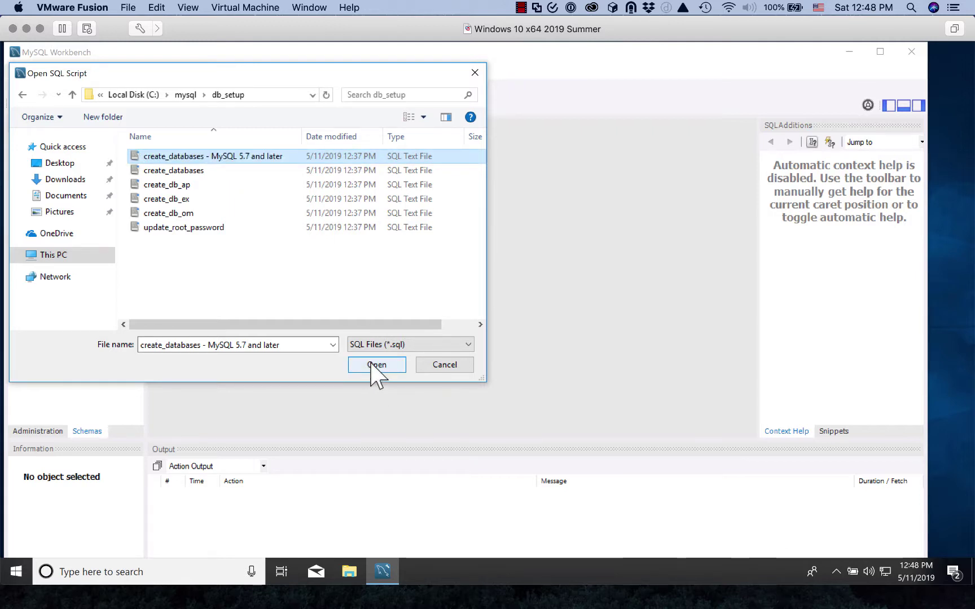
{"action": "left_click", "coordinate": [376, 365]}
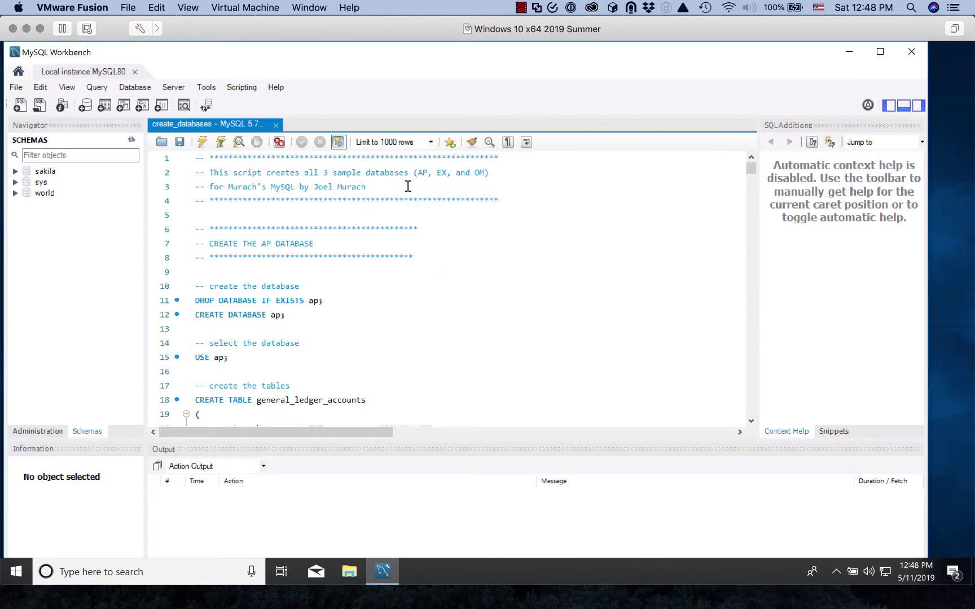
Look over the table-creation statements for the AP database in the opened script and return to its first line.
{"action": "scroll", "coordinate": [485, 214], "scroll_direction": "down", "scroll_amount": 13}
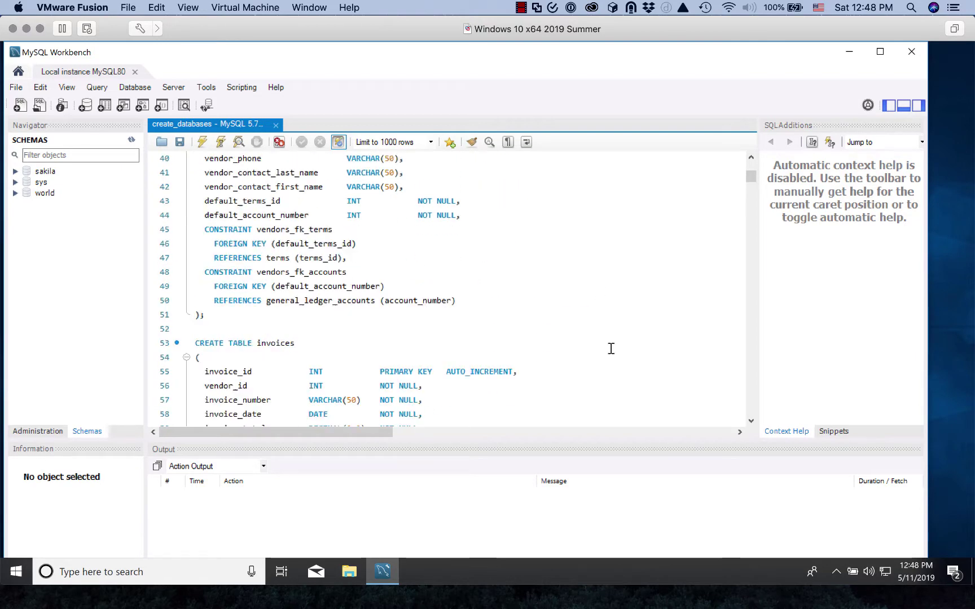
{"action": "scroll", "coordinate": [611, 348], "scroll_direction": "down", "scroll_amount": 15}
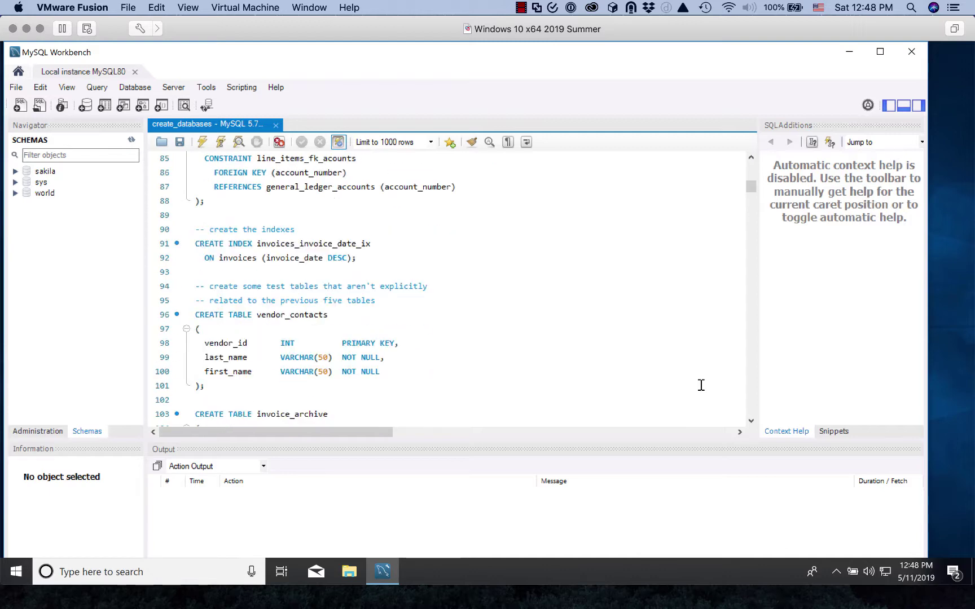
{"action": "scroll", "coordinate": [701, 389], "scroll_direction": "down", "scroll_amount": 3}
{"action": "scroll", "coordinate": [705, 404], "scroll_direction": "up", "scroll_amount": 14}
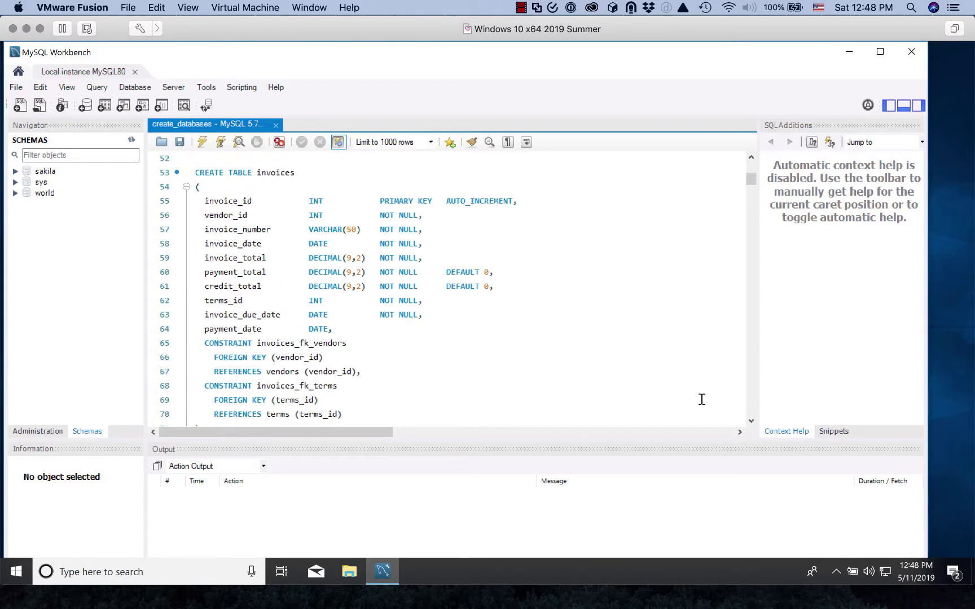
{"action": "scroll", "coordinate": [701, 399], "scroll_direction": "up", "scroll_amount": 17}
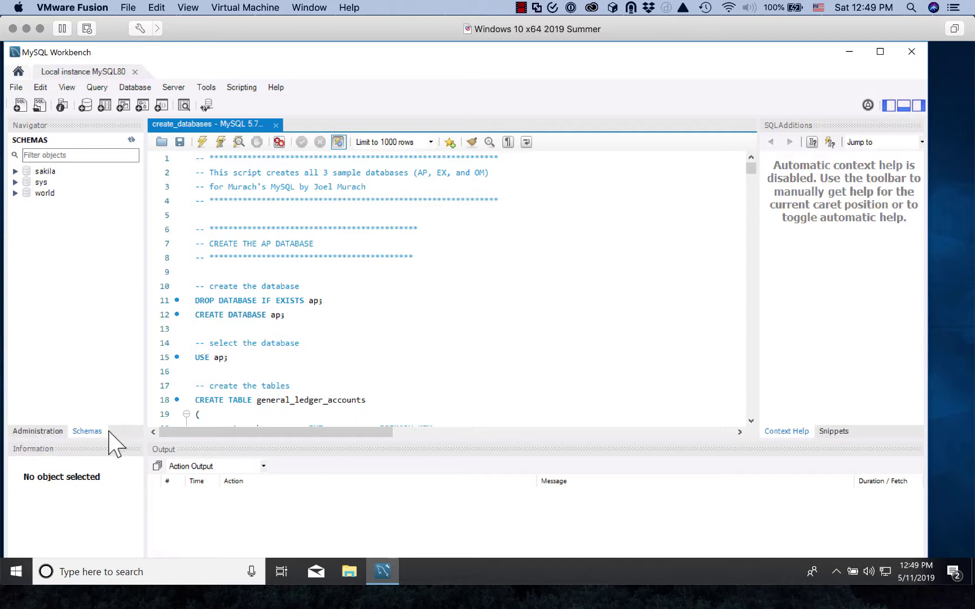
Check the navigator's administration options, return to the schema list and slightly widen the script editor.
{"action": "left_click", "coordinate": [39, 432]}
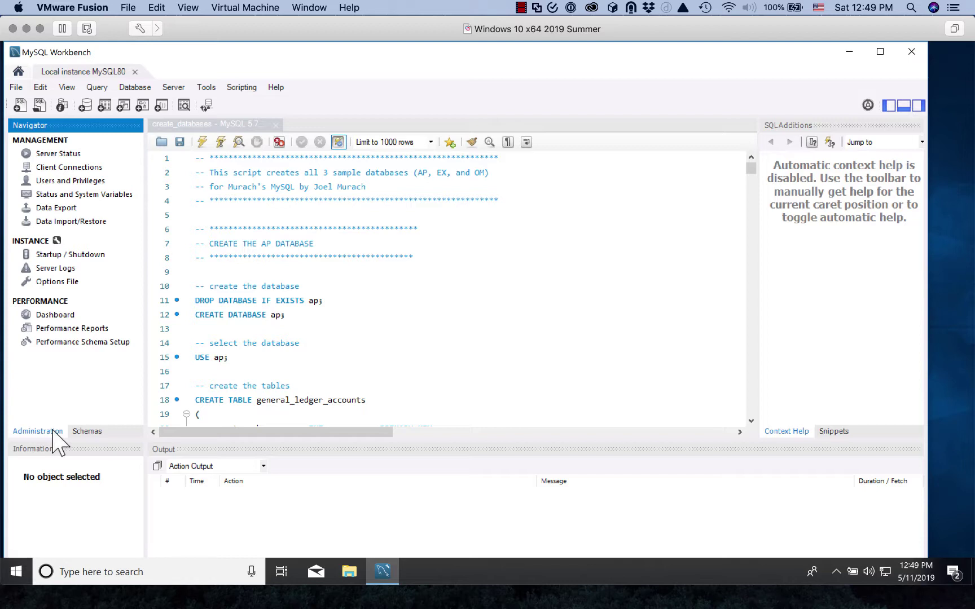
{"action": "left_click", "coordinate": [88, 431]}
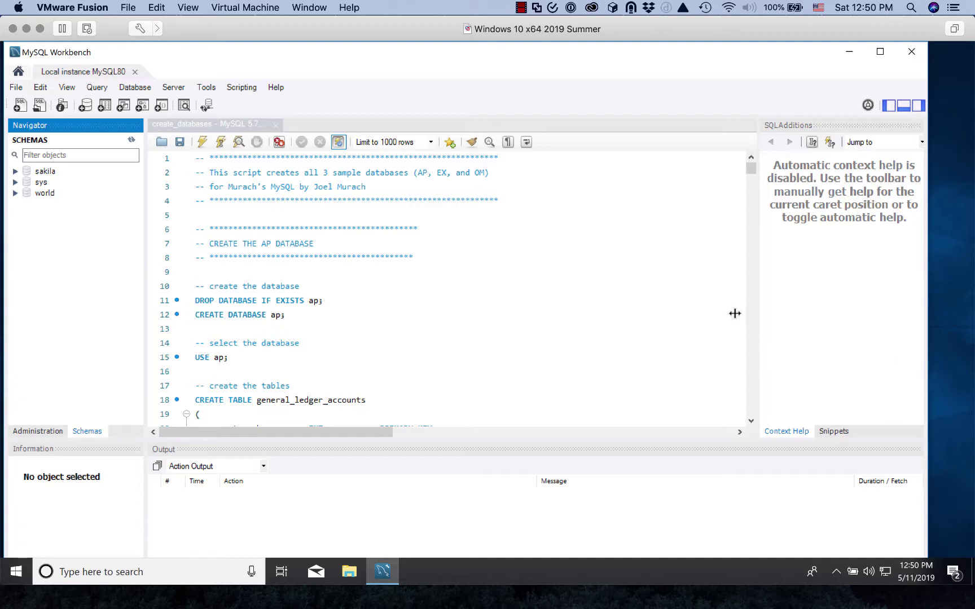
{"action": "left_click_drag", "start_coordinate": [734, 313], "coordinate": [799, 330]}
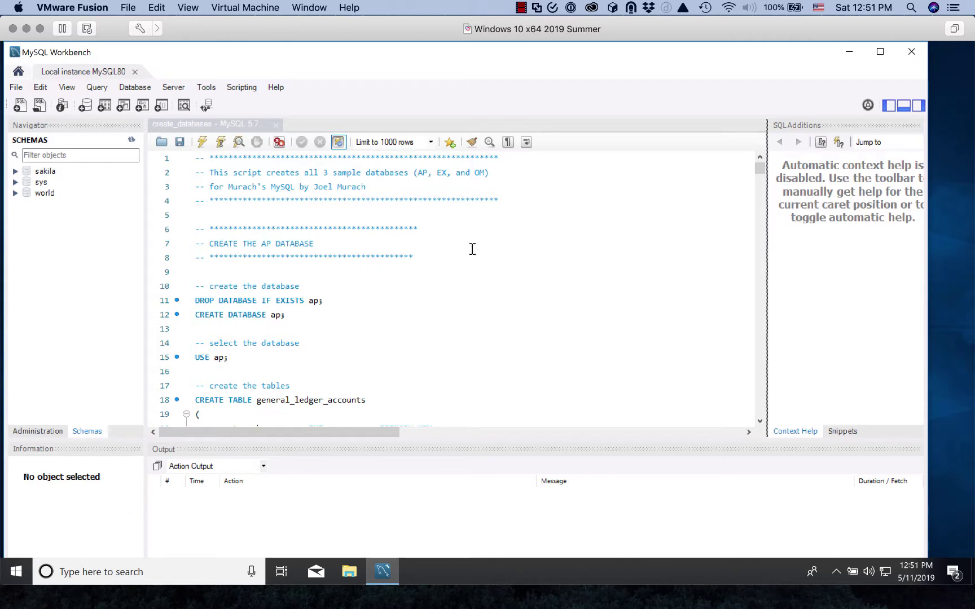
{"action": "left_click", "coordinate": [451, 309]}
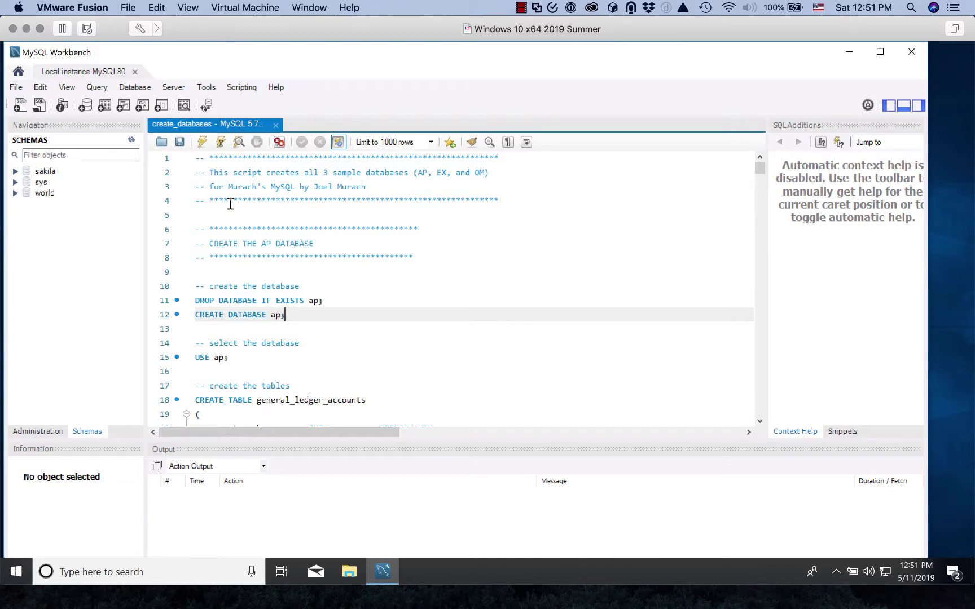
{"action": "left_click", "coordinate": [196, 158]}
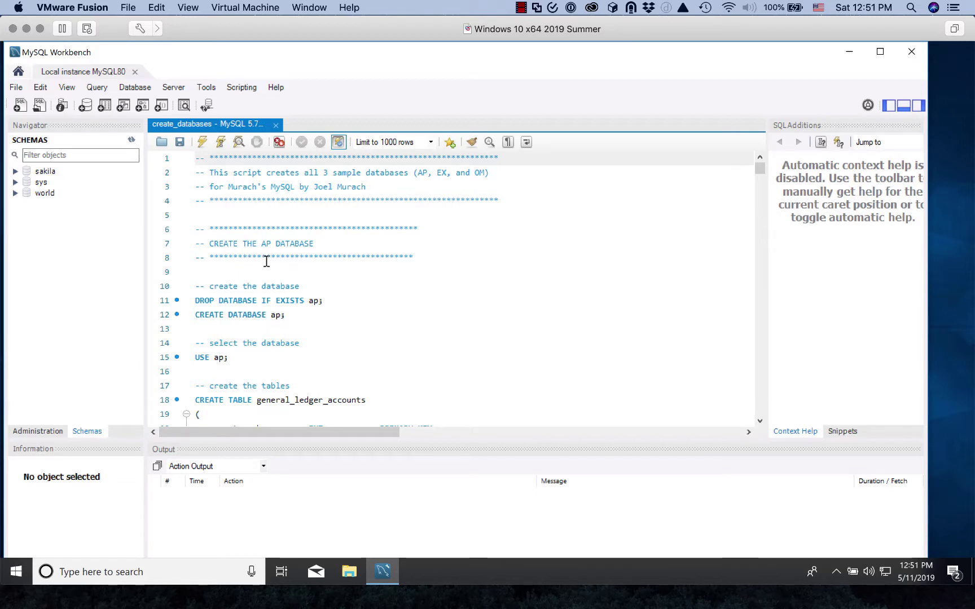
{"action": "left_click", "coordinate": [427, 256]}
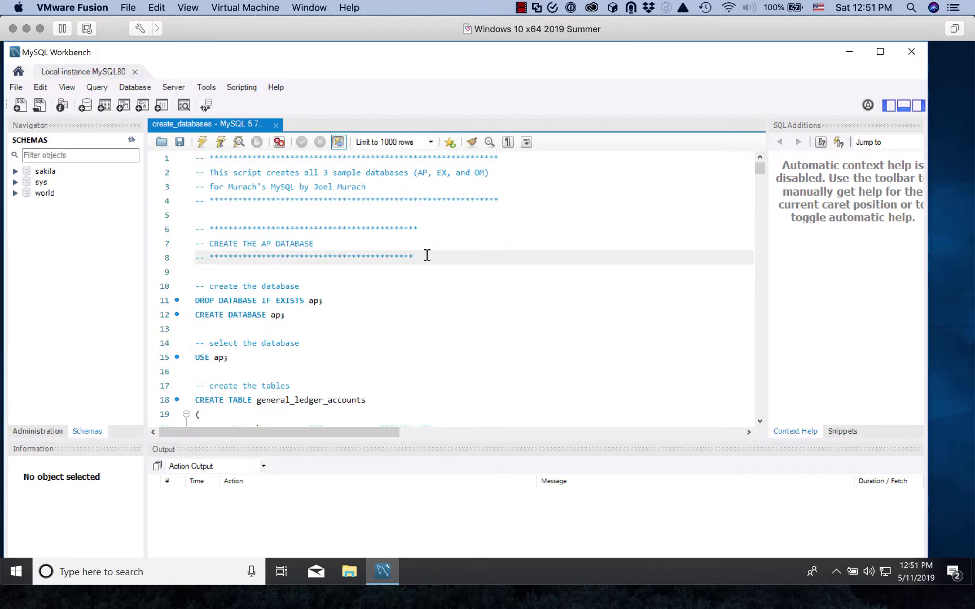
{"action": "left_click_drag", "start_coordinate": [427, 256], "coordinate": [166, 135]}
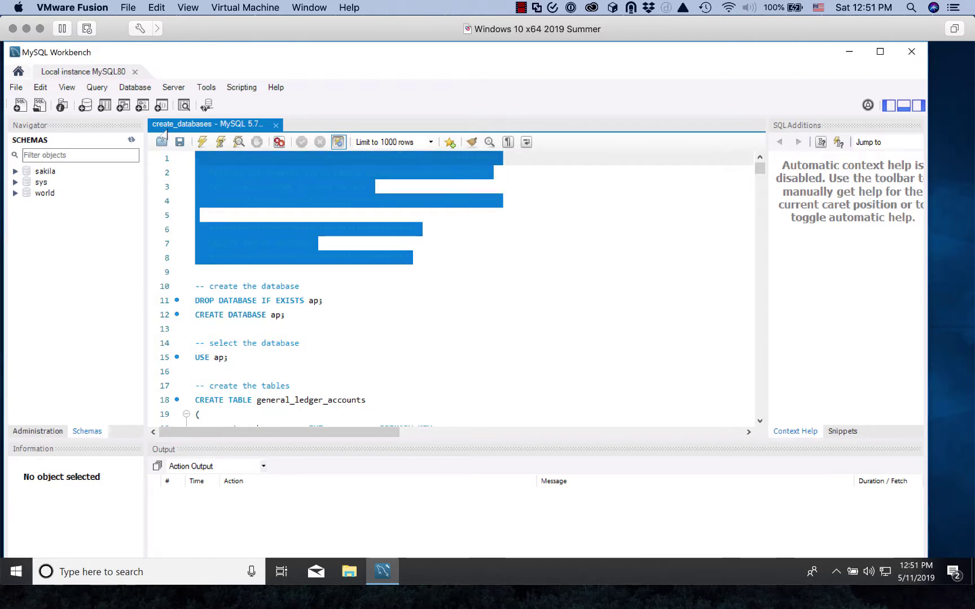
{"action": "left_click", "coordinate": [471, 320]}
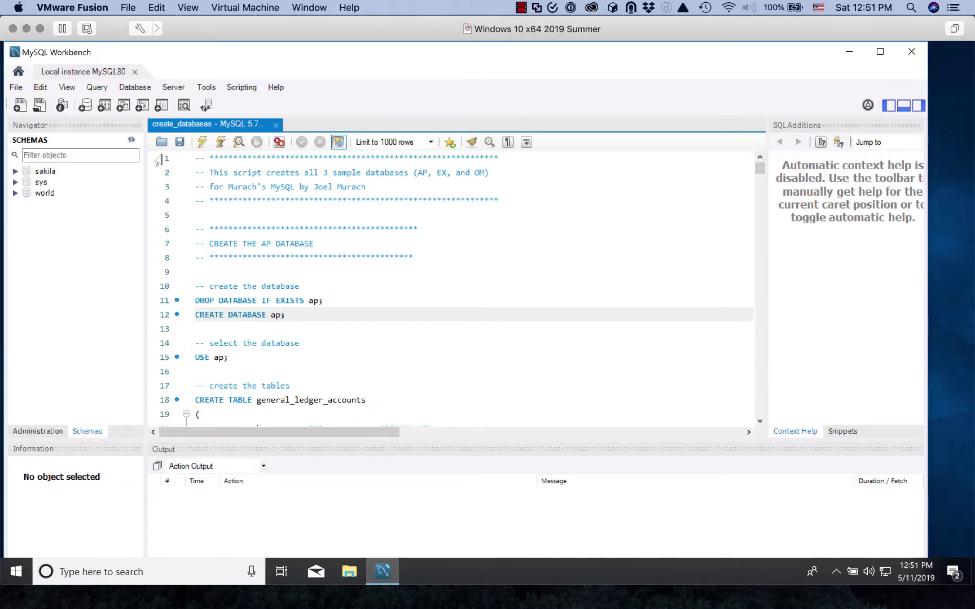
Execute the entire database creation script with nothing selected and follow its progress in the action output.
{"action": "left_click", "coordinate": [195, 158]}
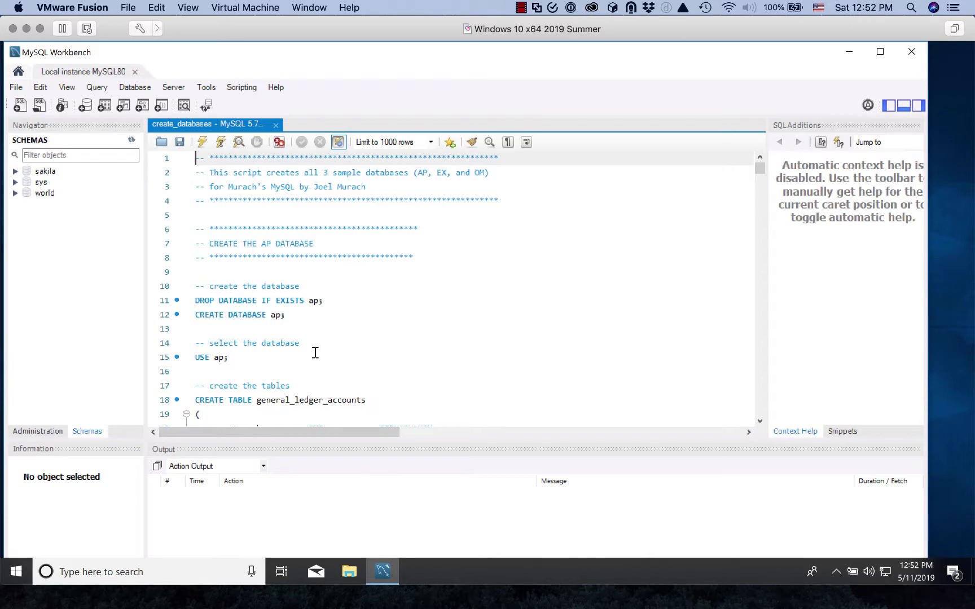
{"action": "left_click", "coordinate": [202, 145]}
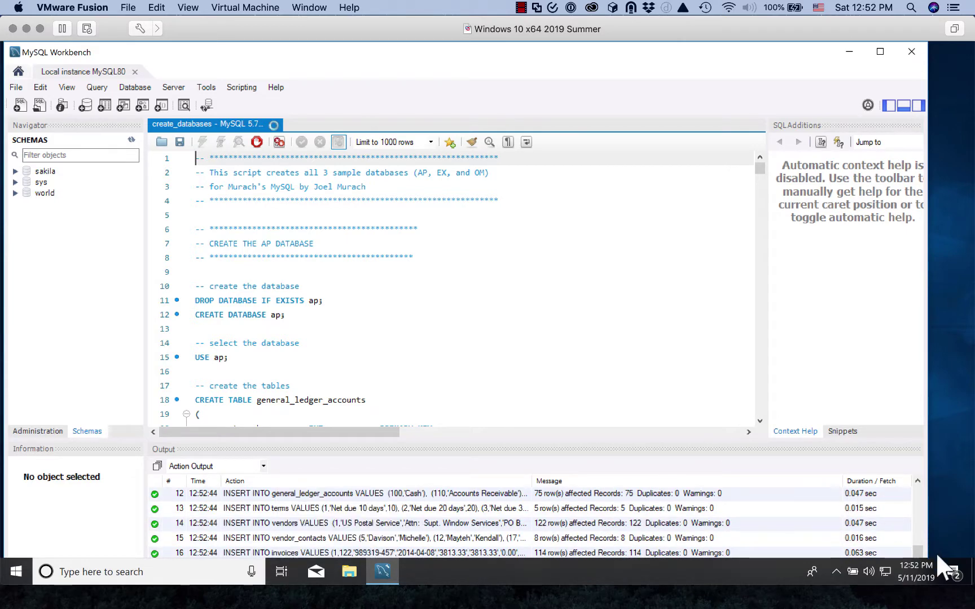
{"action": "mouse_move", "coordinate": [918, 549]}
{"action": "left_mouse_down"}
{"action": "mouse_move", "coordinate": [916, 490]}
{"action": "mouse_move", "coordinate": [926, 562]}
{"action": "left_mouse_up"}
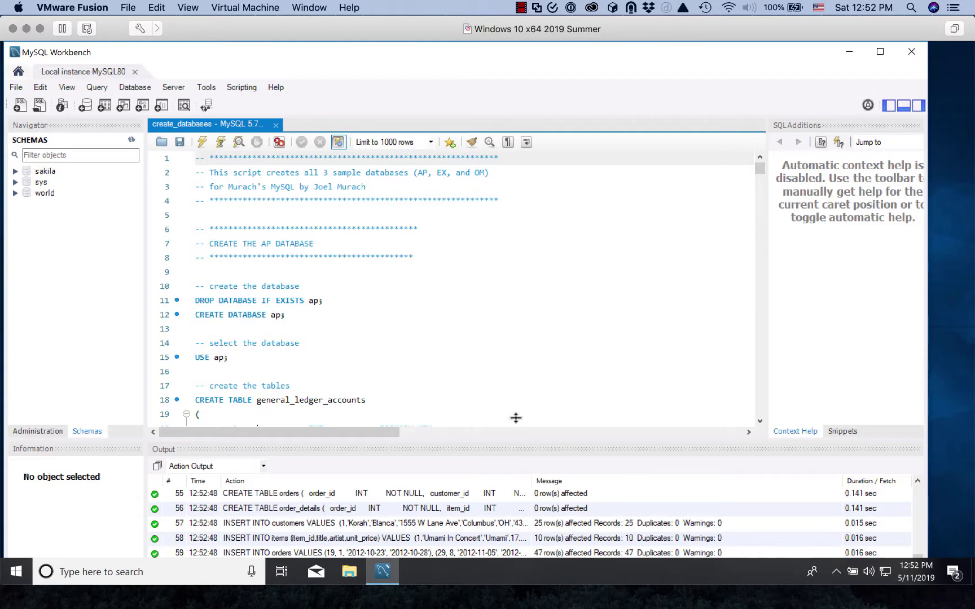
Enlarge the output area to examine the result of each executed statement, and shrink it back.
{"action": "mouse_move", "coordinate": [516, 417]}
{"action": "left_mouse_down"}
{"action": "mouse_move", "coordinate": [528, 409]}
{"action": "mouse_move", "coordinate": [531, 372]}
{"action": "mouse_move", "coordinate": [507, 348]}
{"action": "mouse_move", "coordinate": [533, 451]}
{"action": "mouse_move", "coordinate": [533, 434]}
{"action": "mouse_move", "coordinate": [509, 414]}
{"action": "left_mouse_up"}
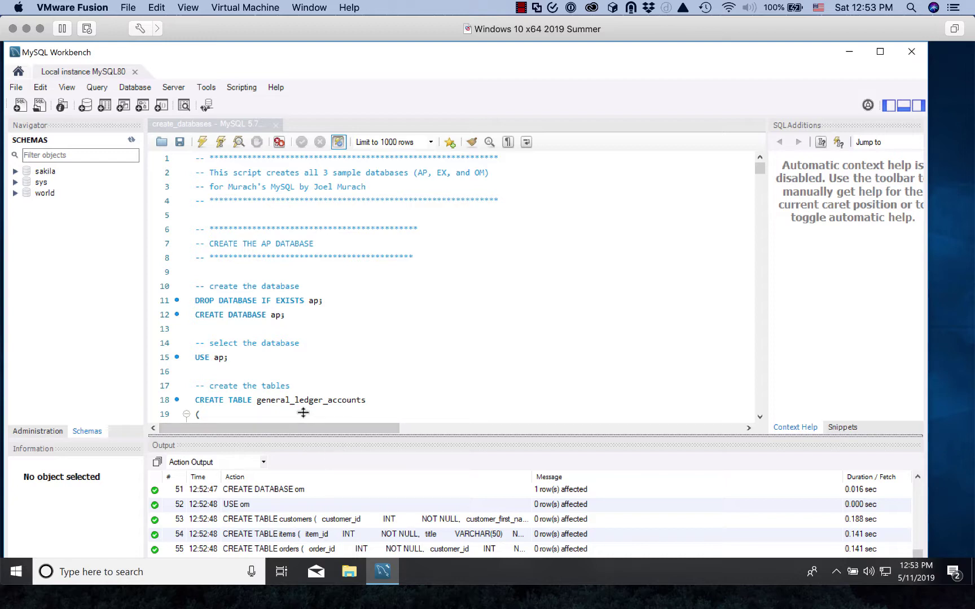
{"action": "mouse_move", "coordinate": [304, 413]}
{"action": "left_mouse_down"}
{"action": "mouse_move", "coordinate": [322, 354]}
{"action": "mouse_move", "coordinate": [301, 246]}
{"action": "left_mouse_up"}
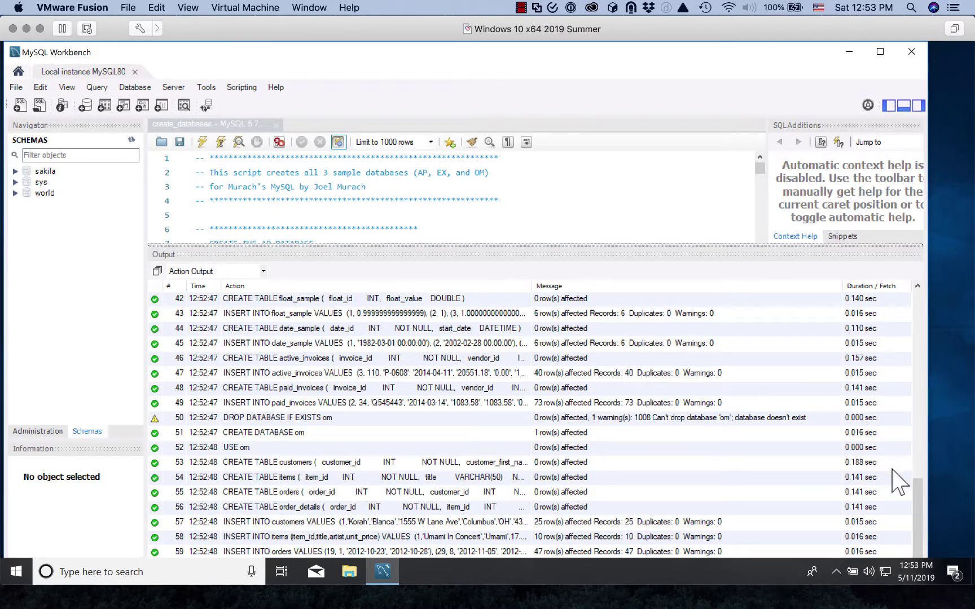
{"action": "scroll", "coordinate": [916, 477], "scroll_direction": "up", "scroll_amount": 1}
{"action": "left_click_drag", "start_coordinate": [916, 467], "coordinate": [901, 528]}
{"action": "left_click_drag", "start_coordinate": [415, 246], "coordinate": [427, 450]}
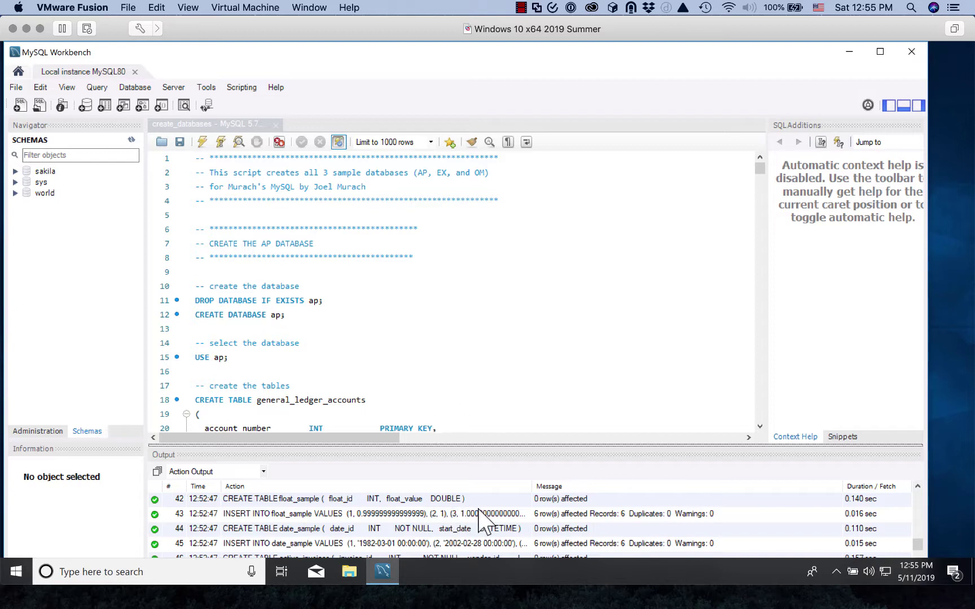
Clear the action output log and refresh the schema list.
{"action": "right_click", "coordinate": [372, 522]}
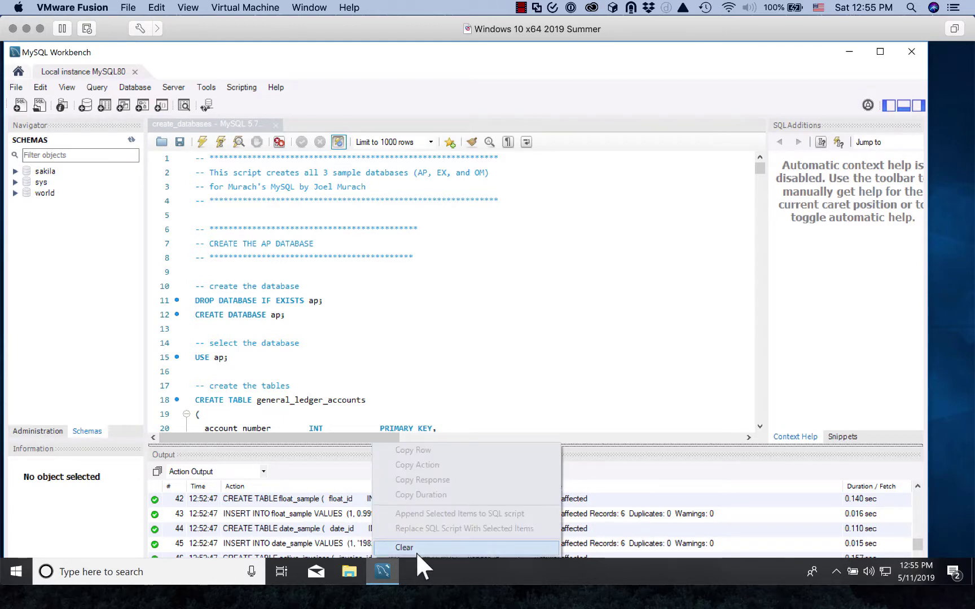
{"action": "left_click", "coordinate": [406, 545]}
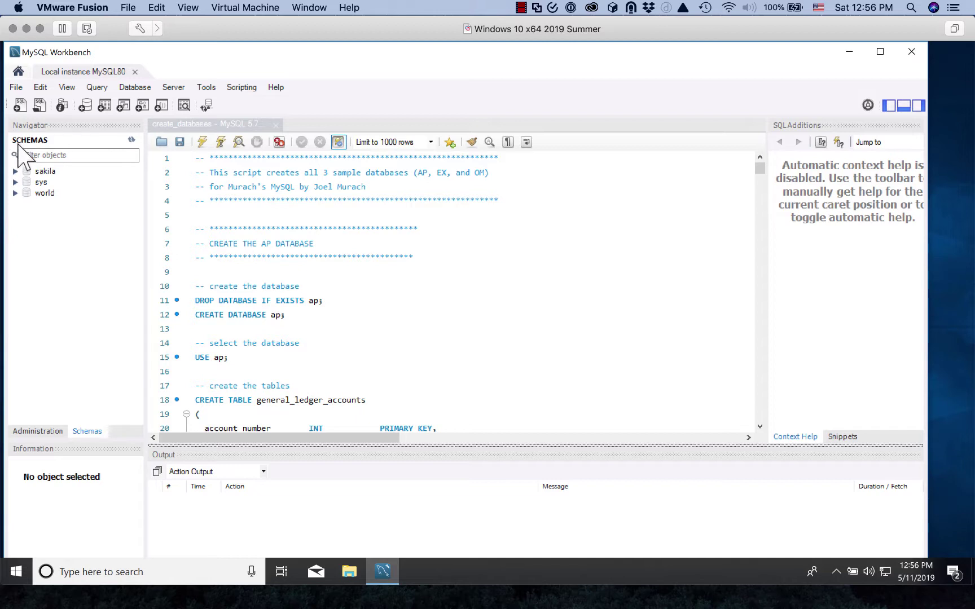
{"action": "left_click", "coordinate": [131, 139]}
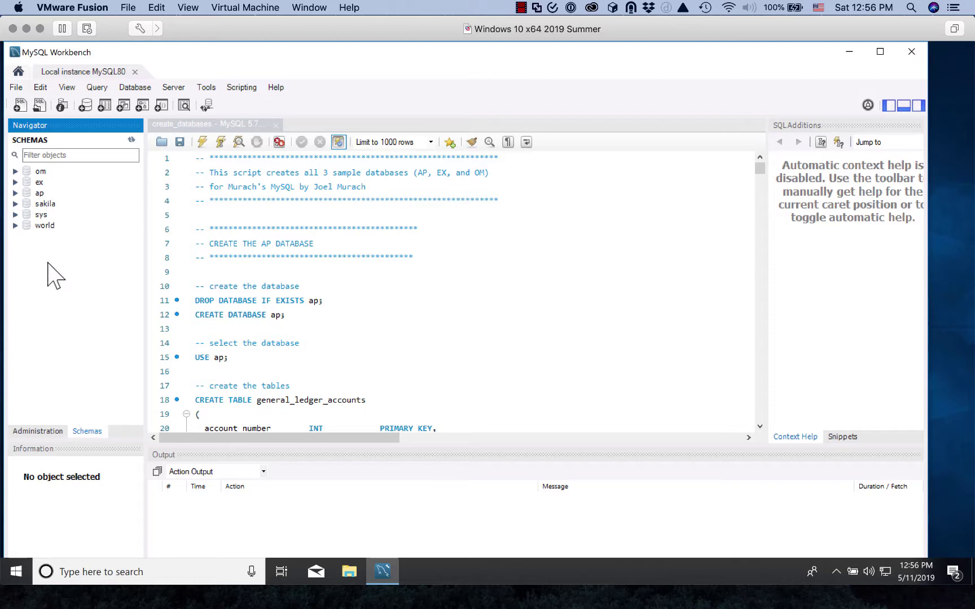
Open the create_my_guitar_shop SQL script from the C:\mysql\mgs_ex_starts folder.
{"action": "left_click", "coordinate": [298, 124]}
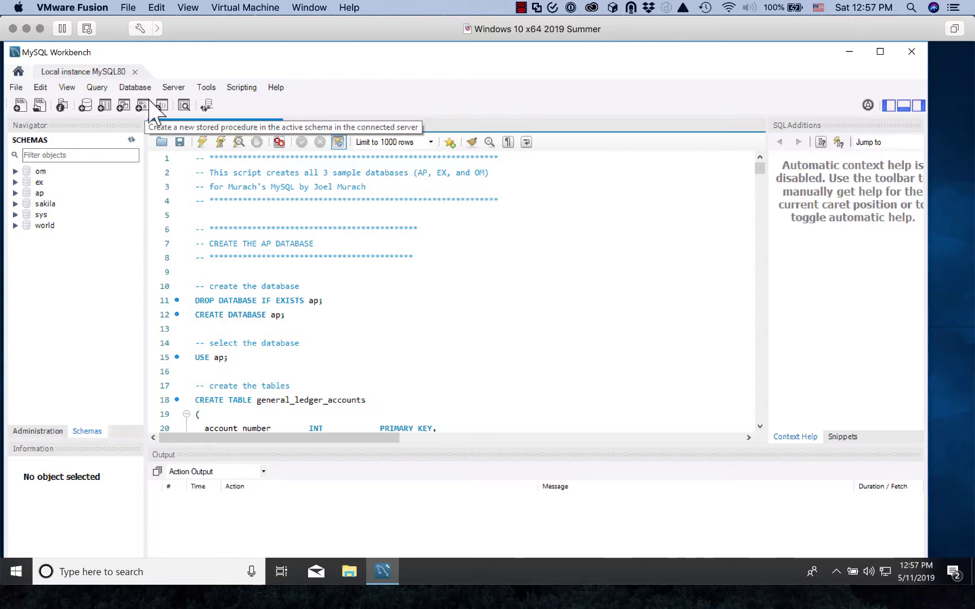
{"action": "left_click", "coordinate": [38, 107]}
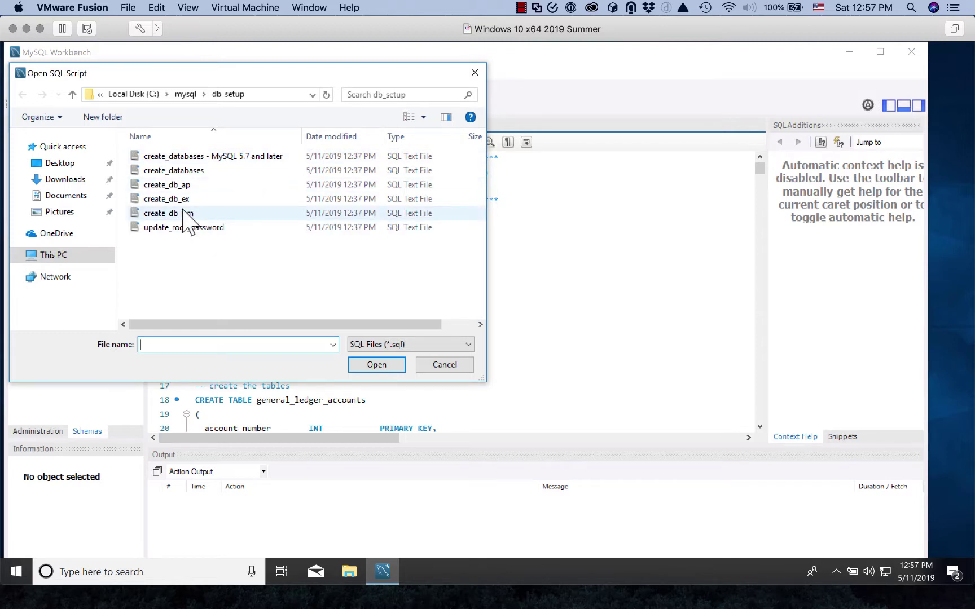
{"action": "left_click", "coordinate": [73, 95]}
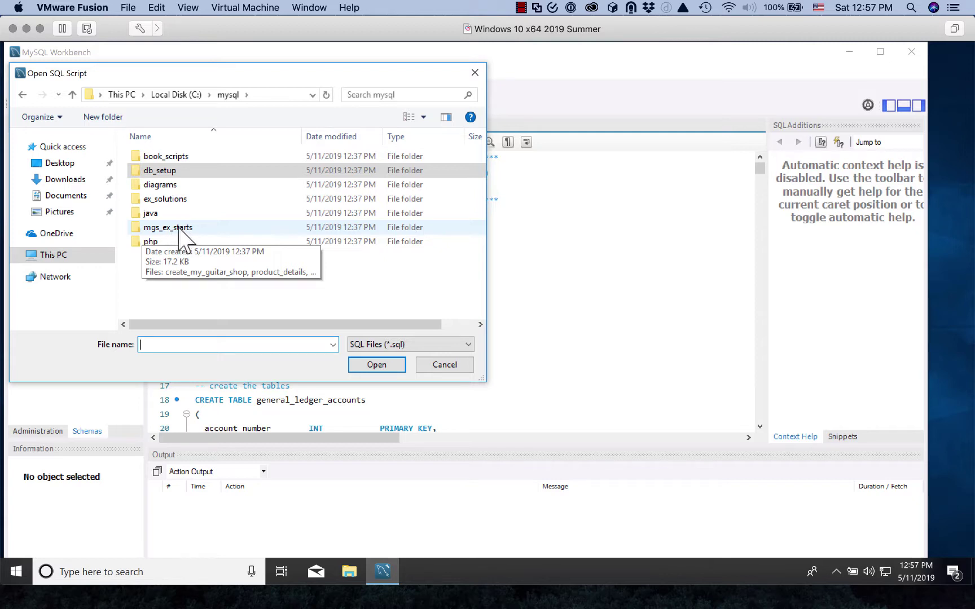
{"action": "double_click", "coordinate": [179, 227]}
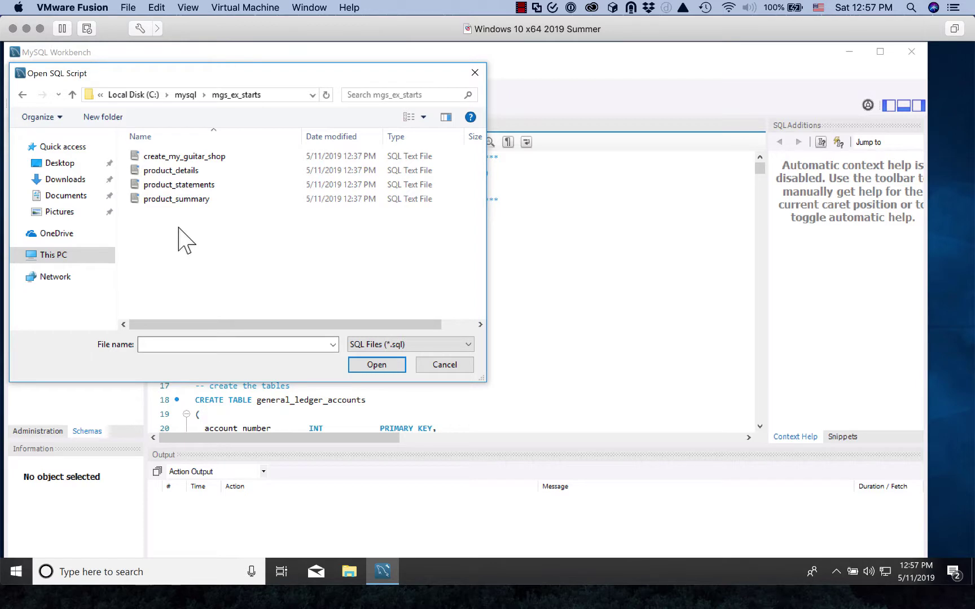
{"action": "left_click", "coordinate": [216, 159]}
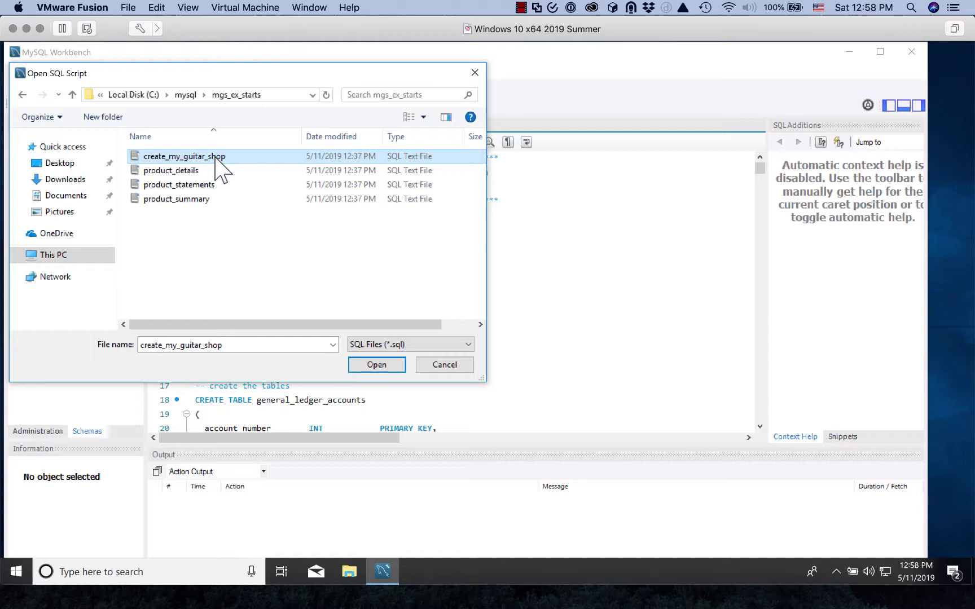
{"action": "left_click", "coordinate": [259, 156]}
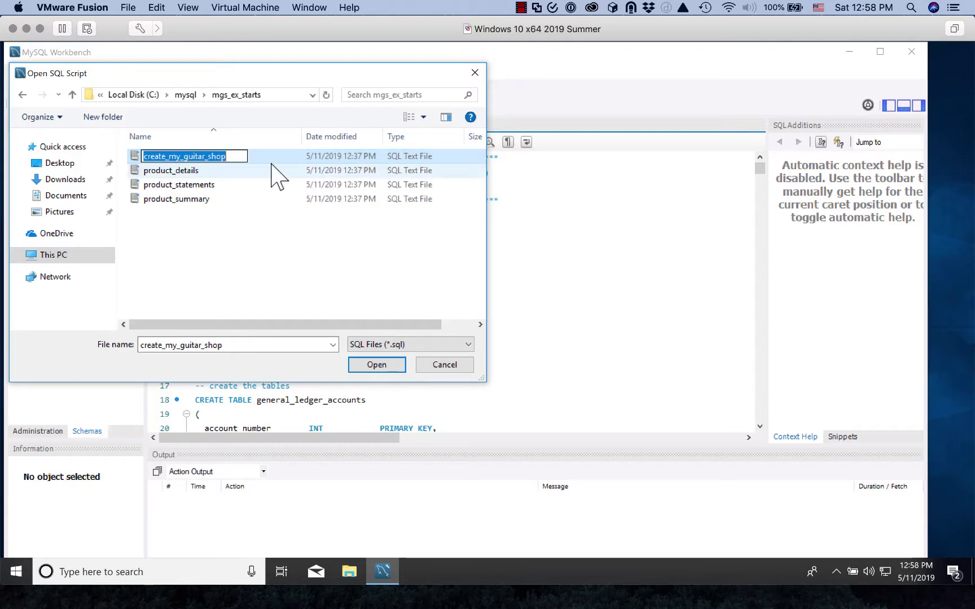
{"action": "left_click", "coordinate": [300, 158]}
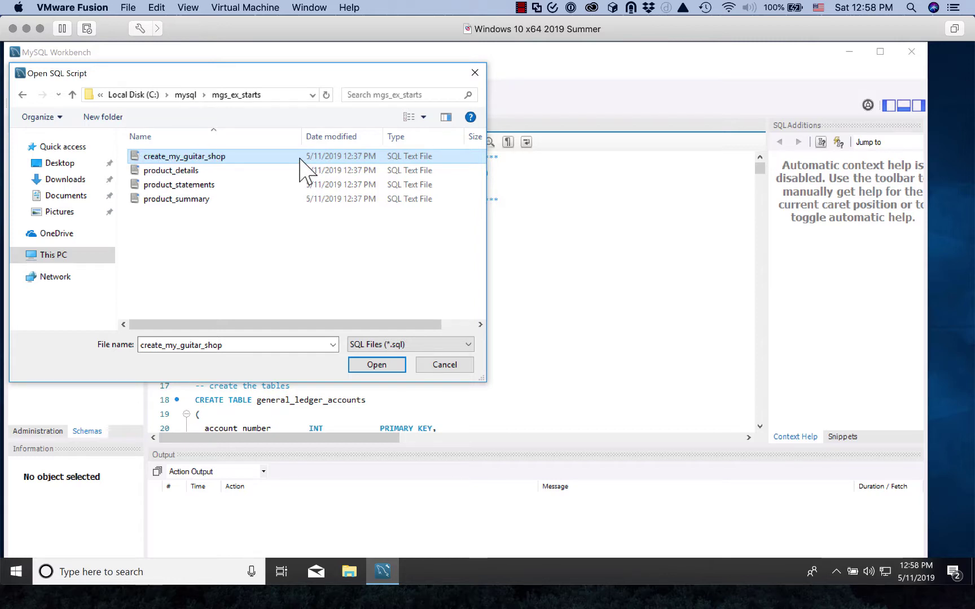
{"action": "left_click", "coordinate": [400, 361]}
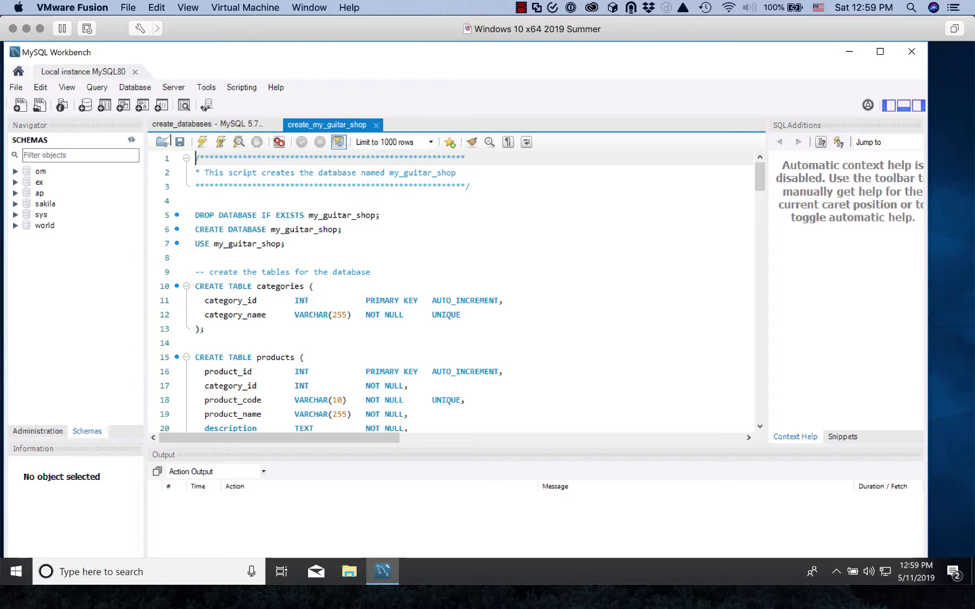
Execute the entire create_my_guitar_shop script, check its action output and refresh the schema list.
{"action": "left_click", "coordinate": [202, 142]}
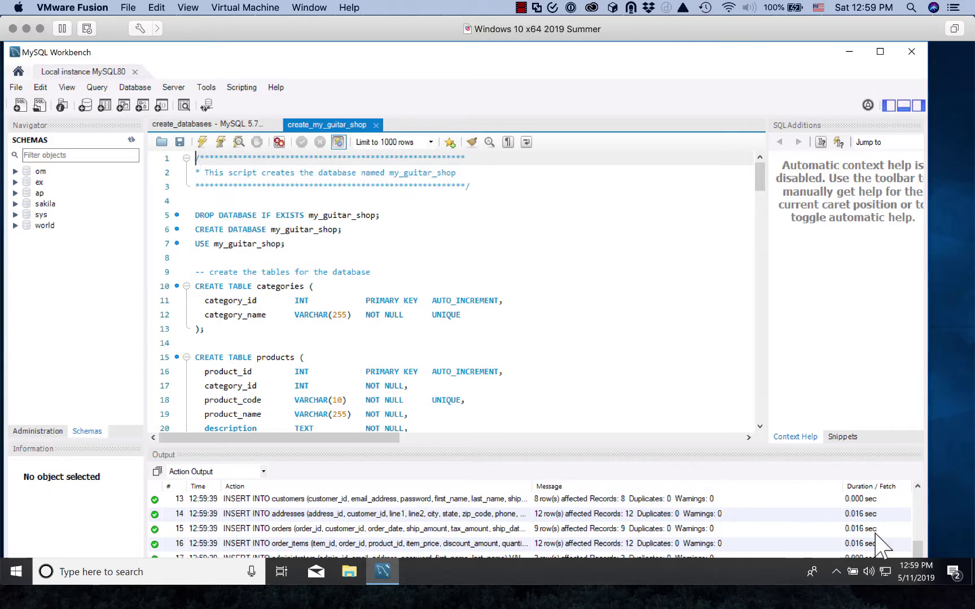
{"action": "left_click_drag", "start_coordinate": [917, 546], "coordinate": [922, 490]}
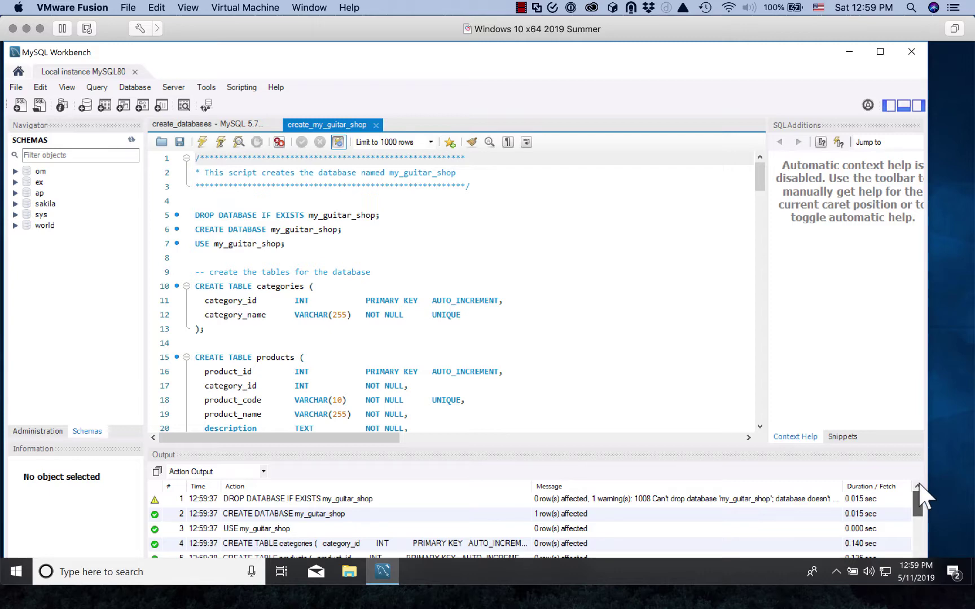
{"action": "left_click_drag", "start_coordinate": [920, 487], "coordinate": [931, 550]}
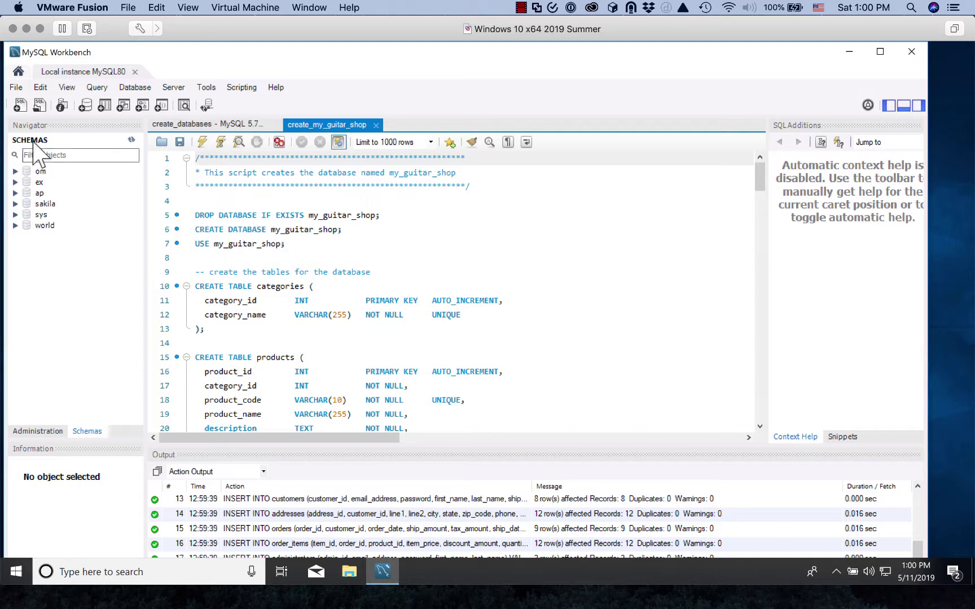
{"action": "left_click", "coordinate": [131, 140]}
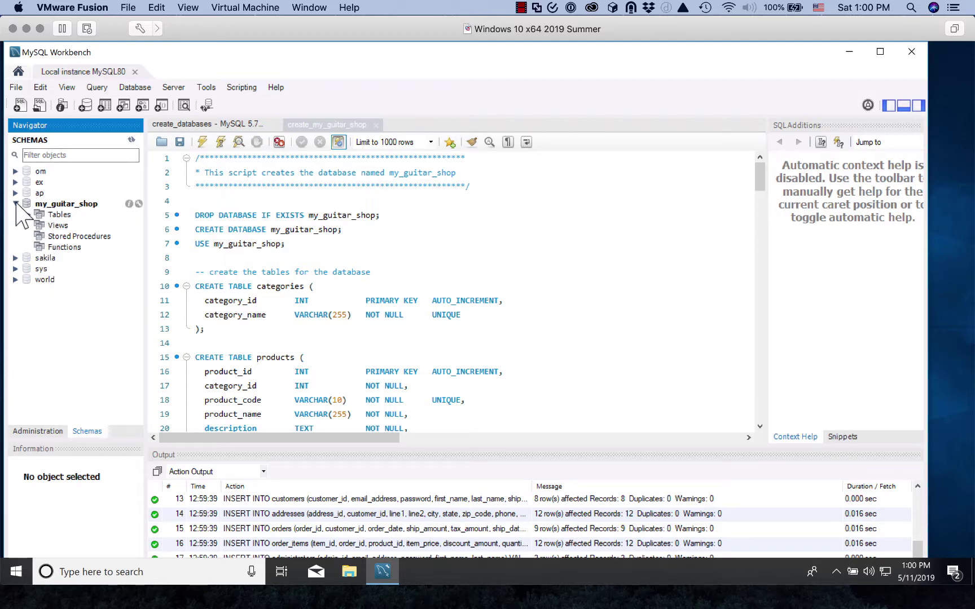
Collapse my_guitar_shop and try to make ap the default schema.
{"action": "left_click", "coordinate": [16, 204]}
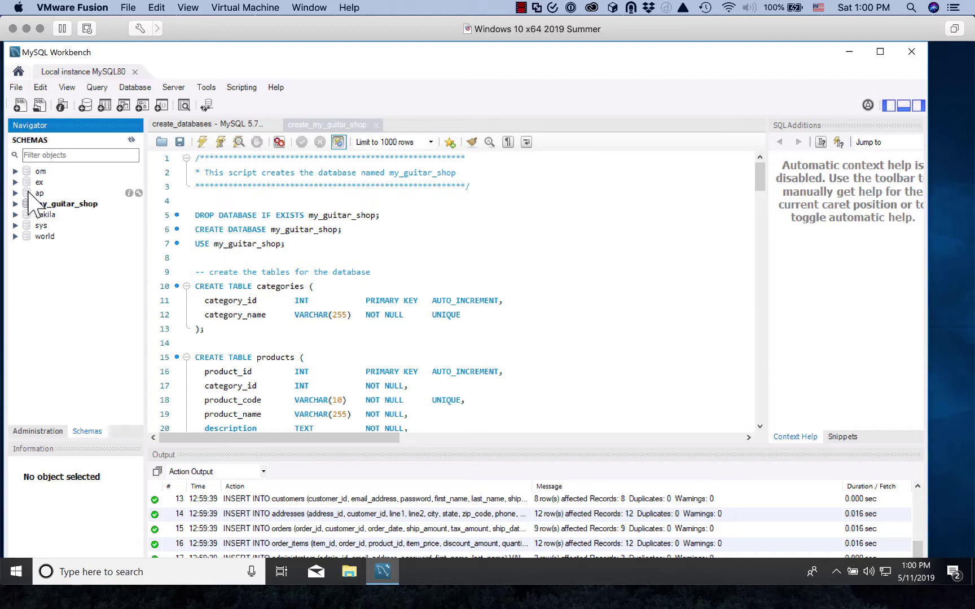
{"action": "double_click", "coordinate": [32, 192]}
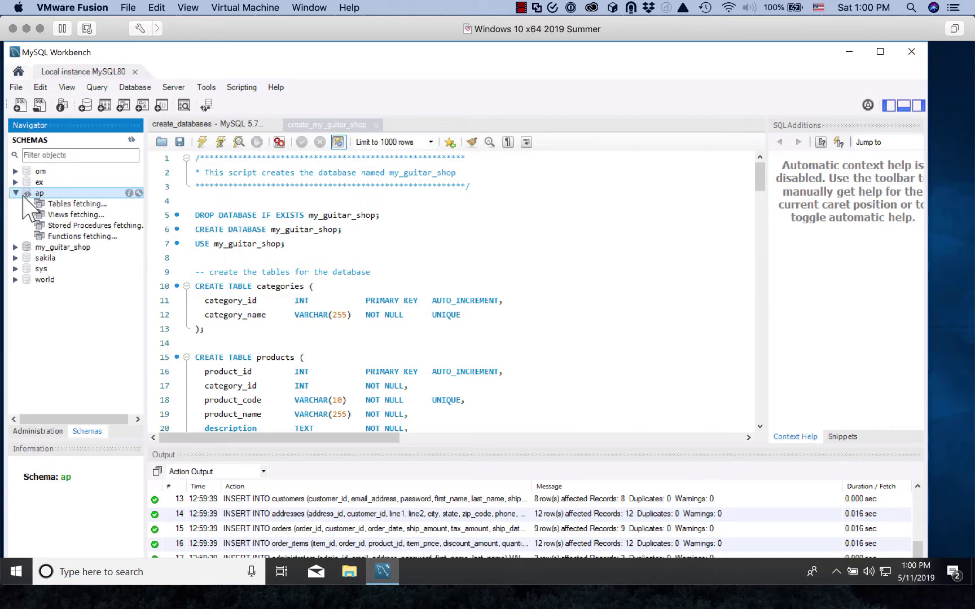
{"action": "left_click", "coordinate": [17, 193]}
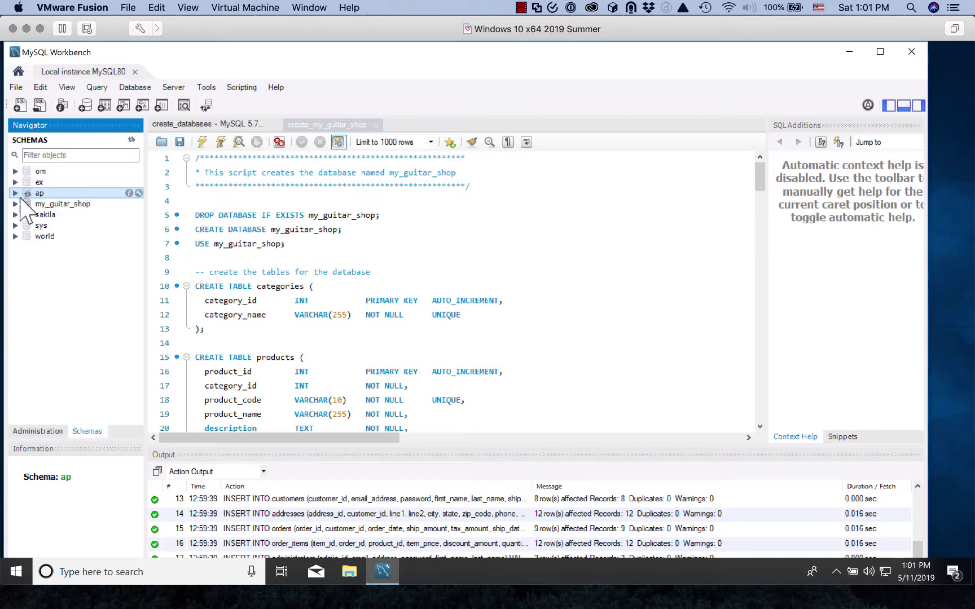
{"action": "left_click", "coordinate": [51, 275]}
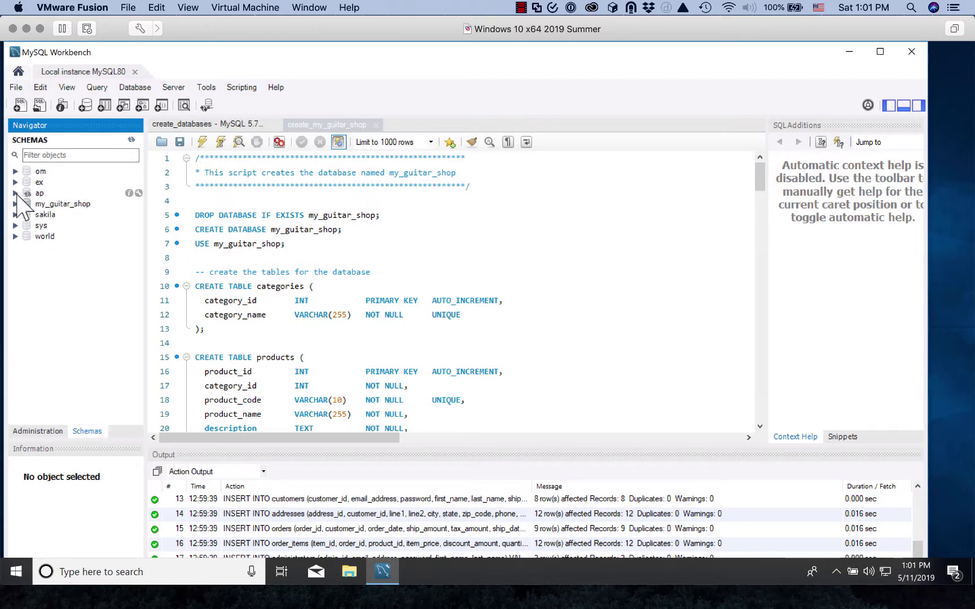
{"action": "left_click", "coordinate": [16, 193]}
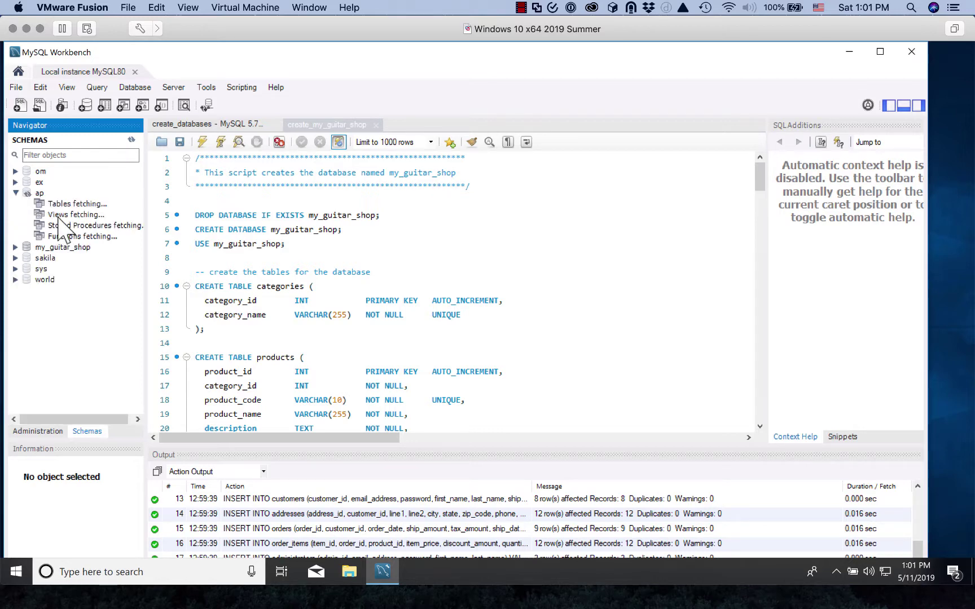
{"action": "right_click", "coordinate": [41, 197]}
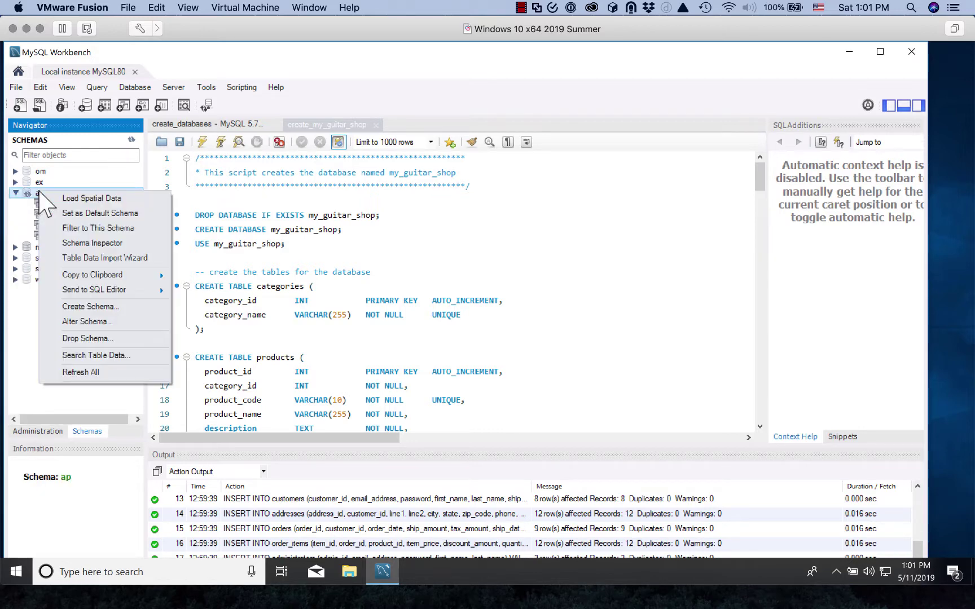
{"action": "left_click", "coordinate": [82, 213]}
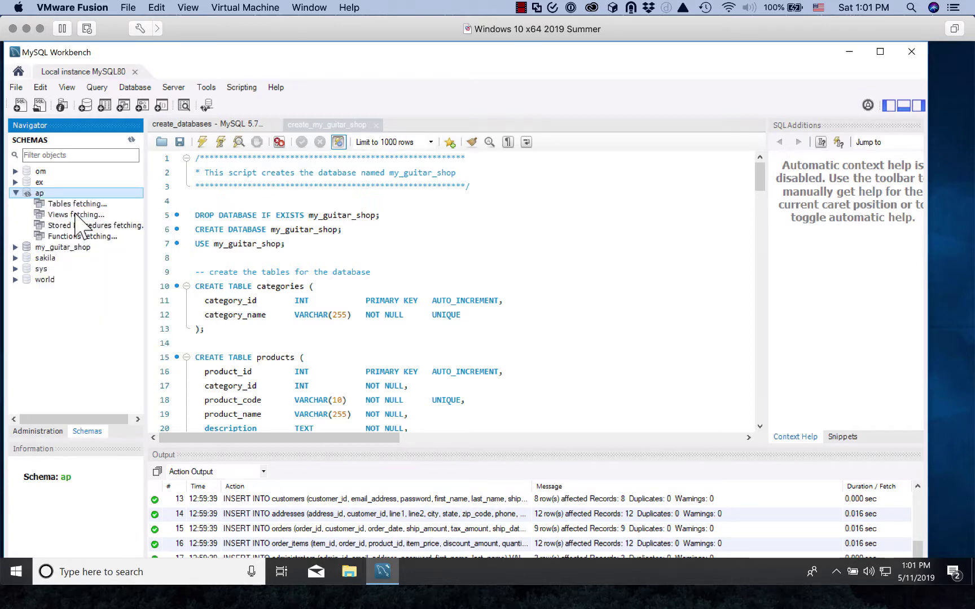
{"action": "left_click", "coordinate": [81, 326]}
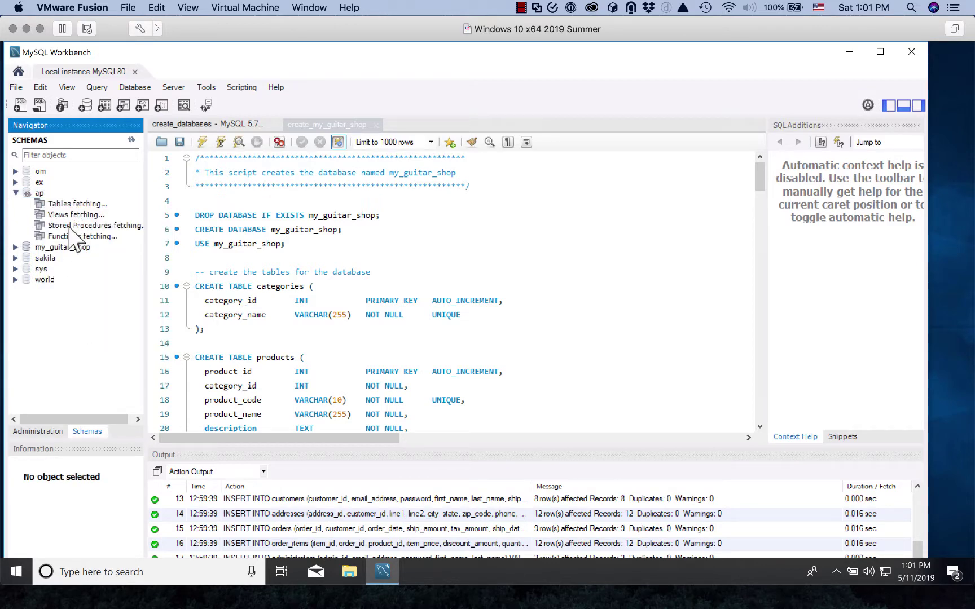
Review the schema commands offered for ap without choosing any, and collapse the schema.
{"action": "right_click", "coordinate": [44, 194]}
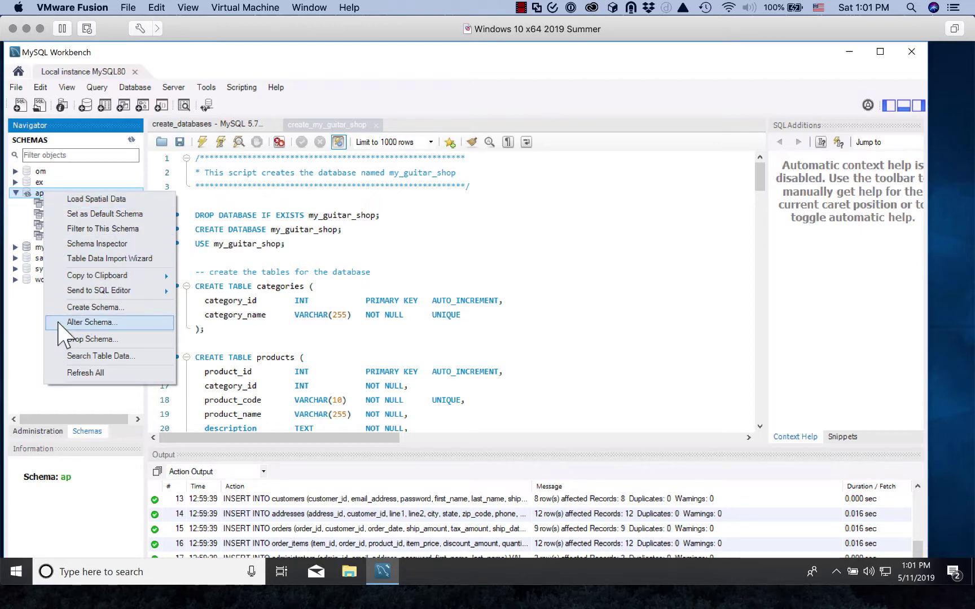
{"action": "left_click", "coordinate": [21, 322]}
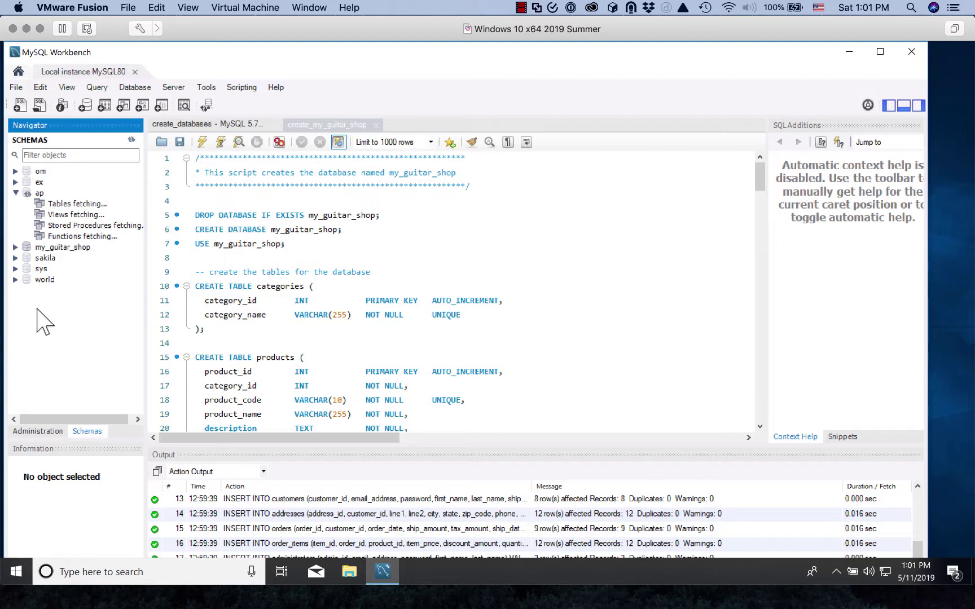
{"action": "left_click", "coordinate": [16, 193]}
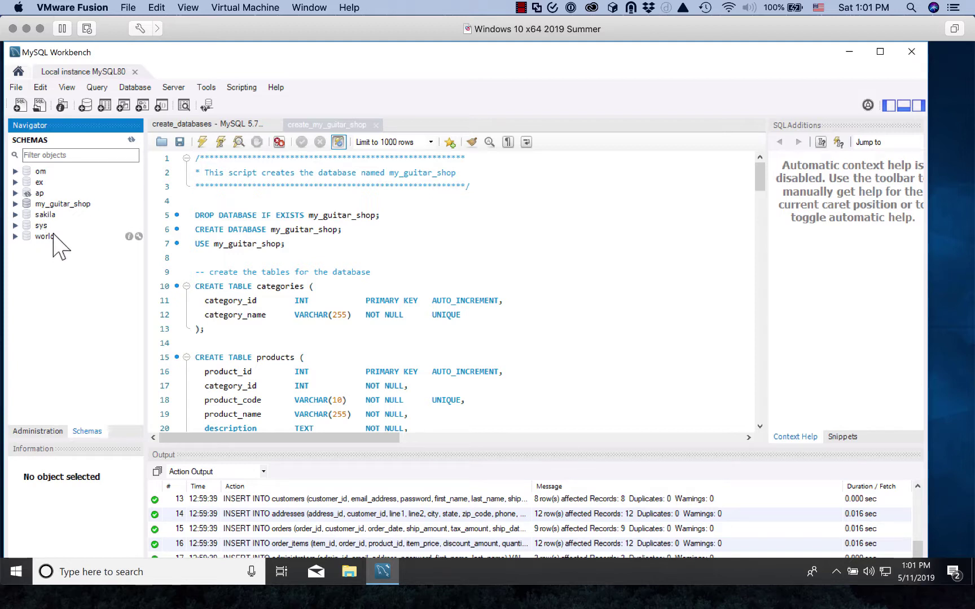
Make my_guitar_shop the default schema and expand its list of tables.
{"action": "double_click", "coordinate": [42, 204]}
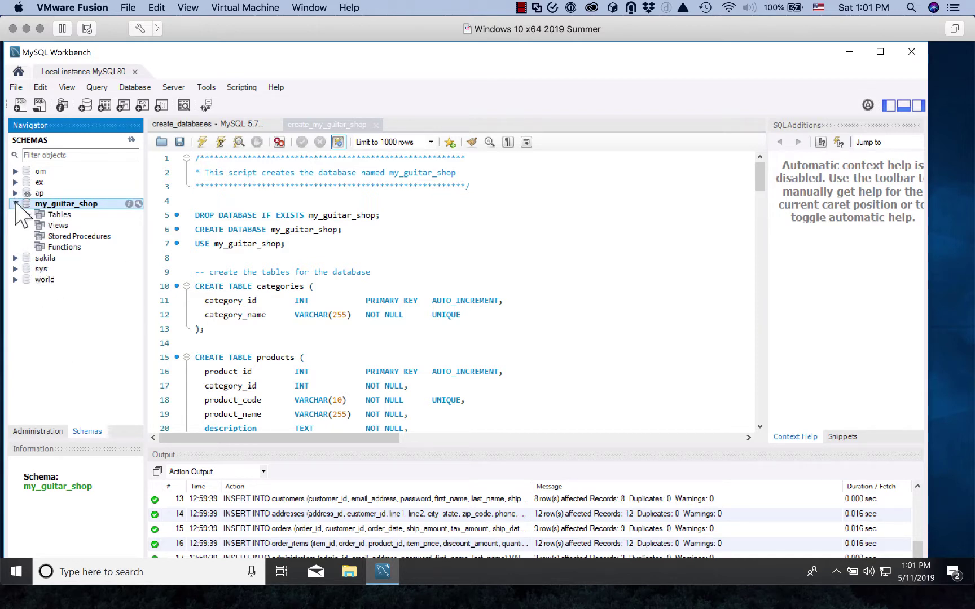
{"action": "left_click", "coordinate": [15, 204]}
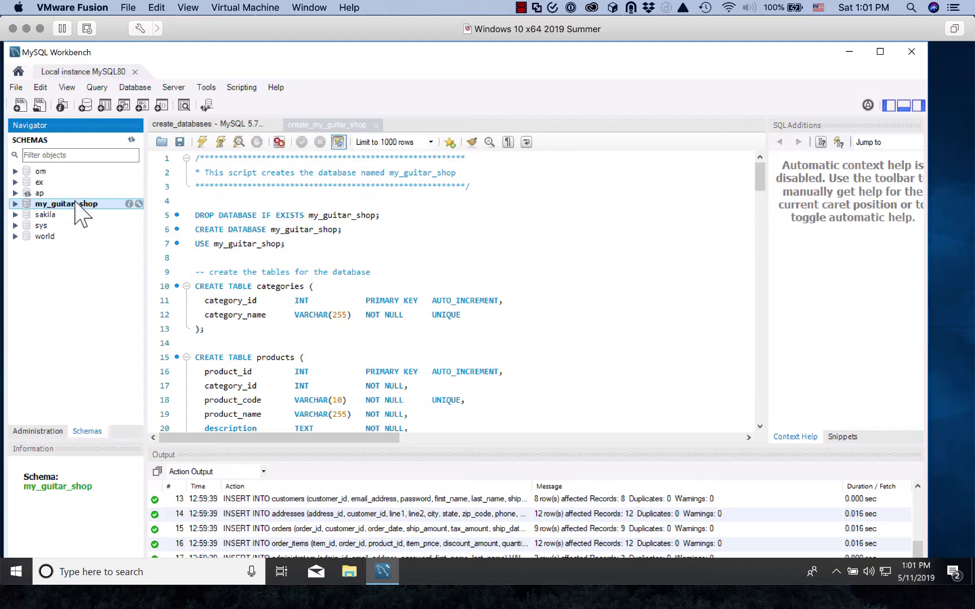
{"action": "left_click", "coordinate": [16, 204]}
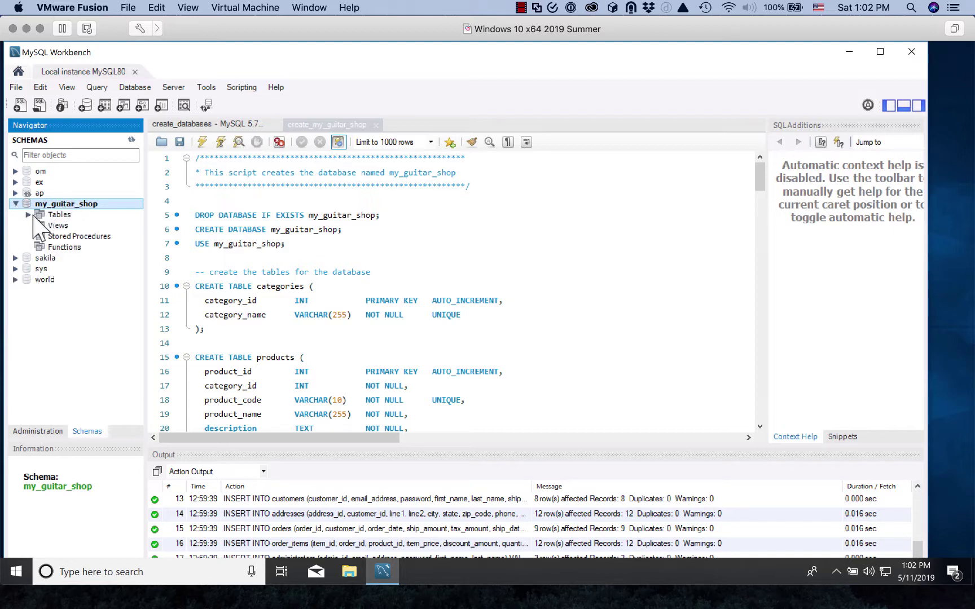
{"action": "left_click", "coordinate": [28, 214]}
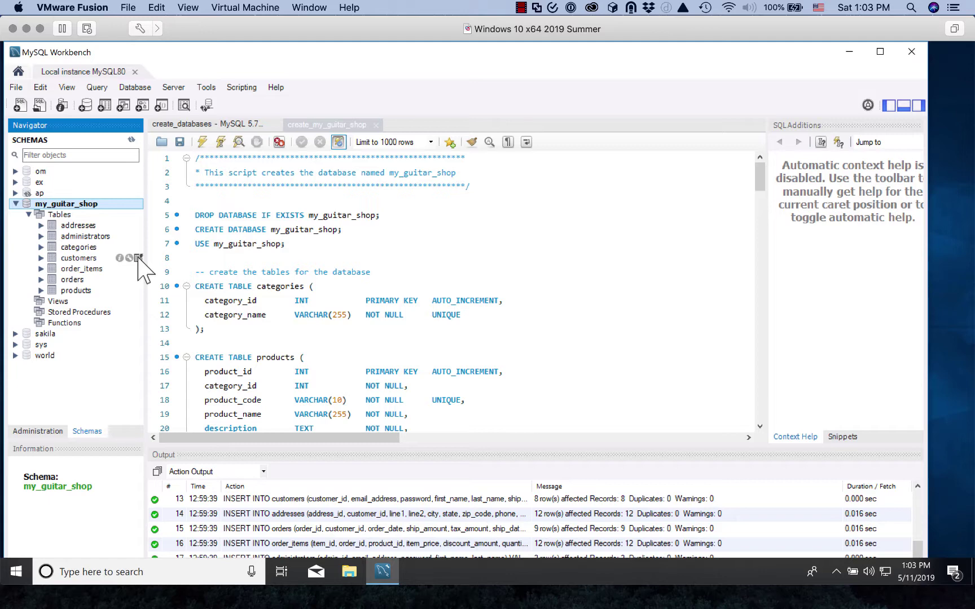
Display all rows of the my_guitar_shop customers table and examine the table name in the generated SELECT statement.
{"action": "left_click", "coordinate": [139, 258]}
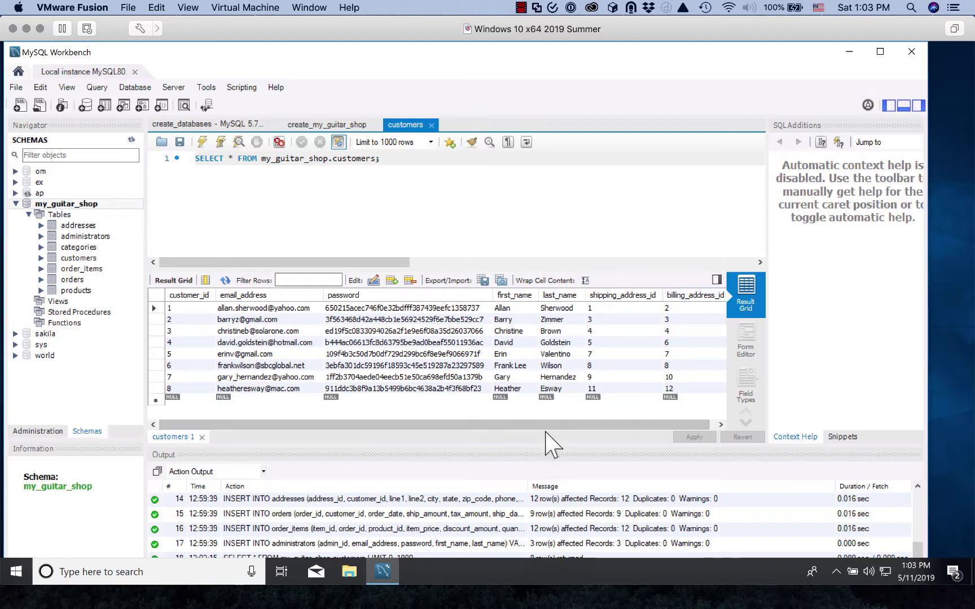
{"action": "mouse_move", "coordinate": [567, 423]}
{"action": "left_mouse_down"}
{"action": "mouse_move", "coordinate": [641, 419]}
{"action": "mouse_move", "coordinate": [583, 424]}
{"action": "left_mouse_up"}
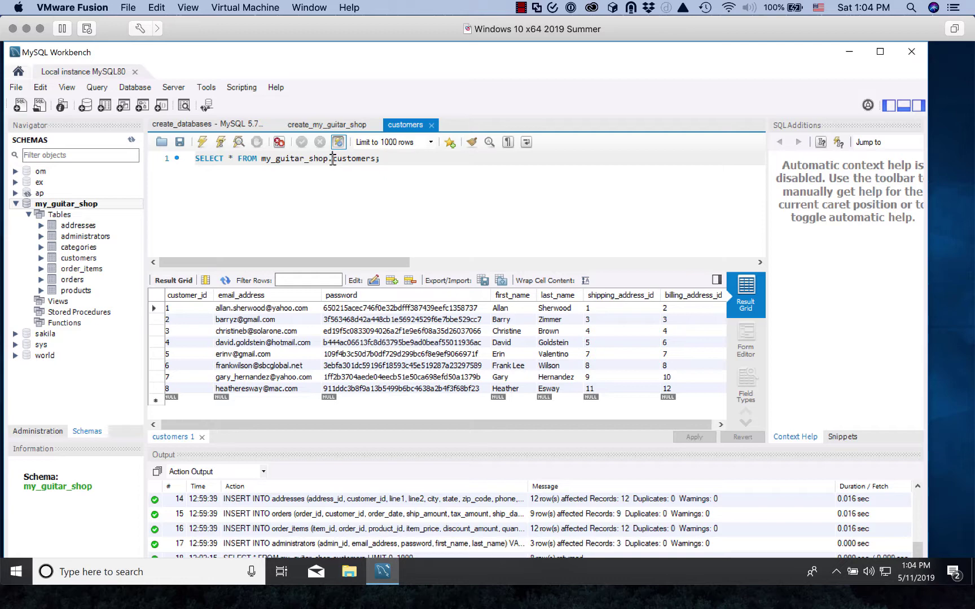
{"action": "left_click_drag", "start_coordinate": [332, 160], "coordinate": [376, 160]}
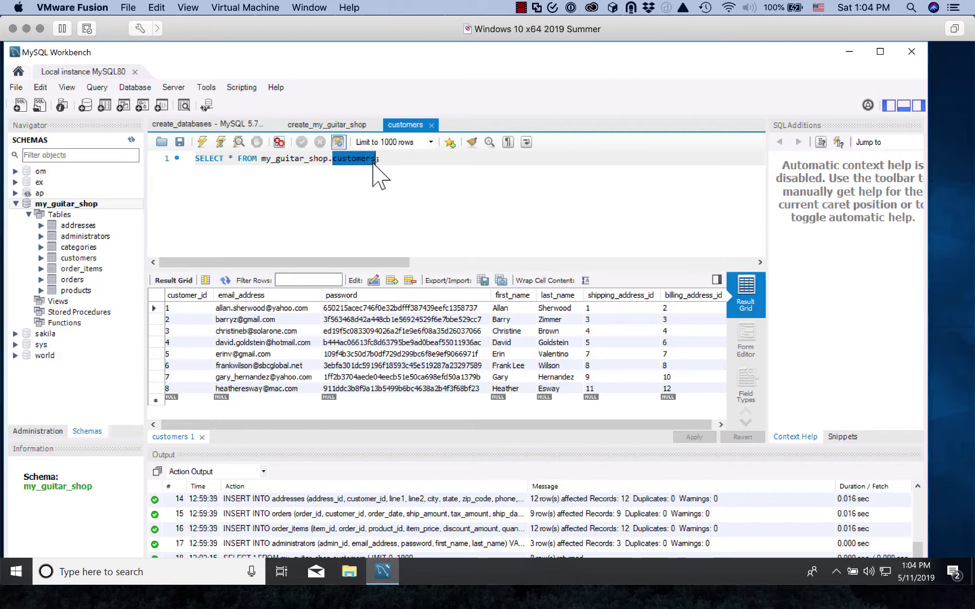
{"action": "left_click", "coordinate": [394, 167]}
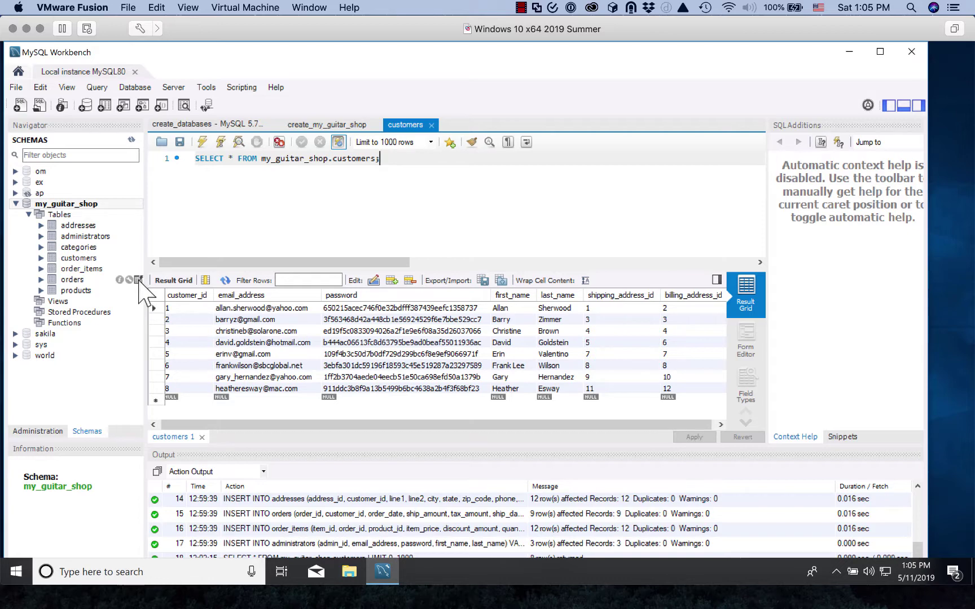
Display all rows of the orders table, examine its remaining columns and close the orders query.
{"action": "left_click", "coordinate": [138, 280]}
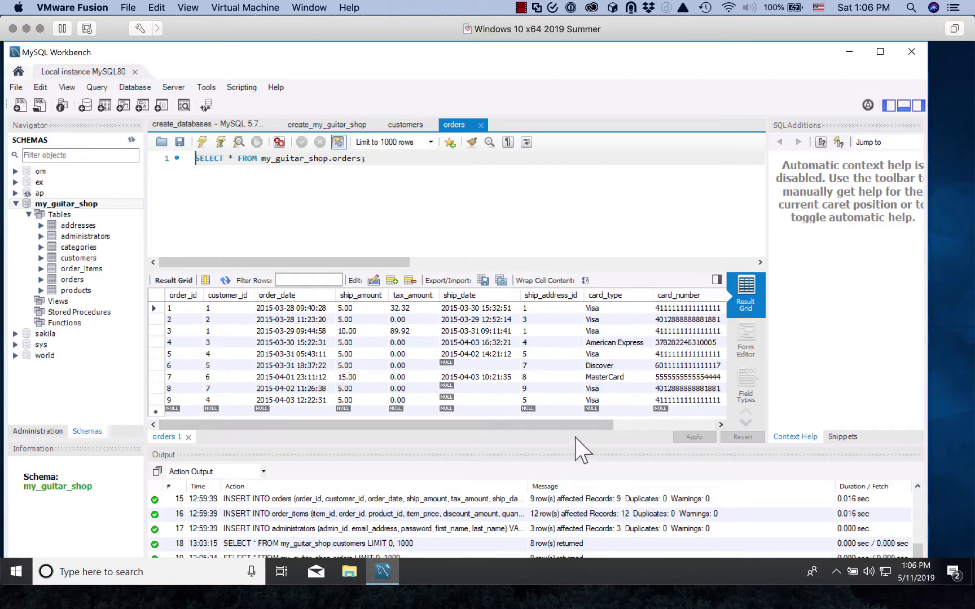
{"action": "left_click_drag", "start_coordinate": [515, 426], "coordinate": [665, 434]}
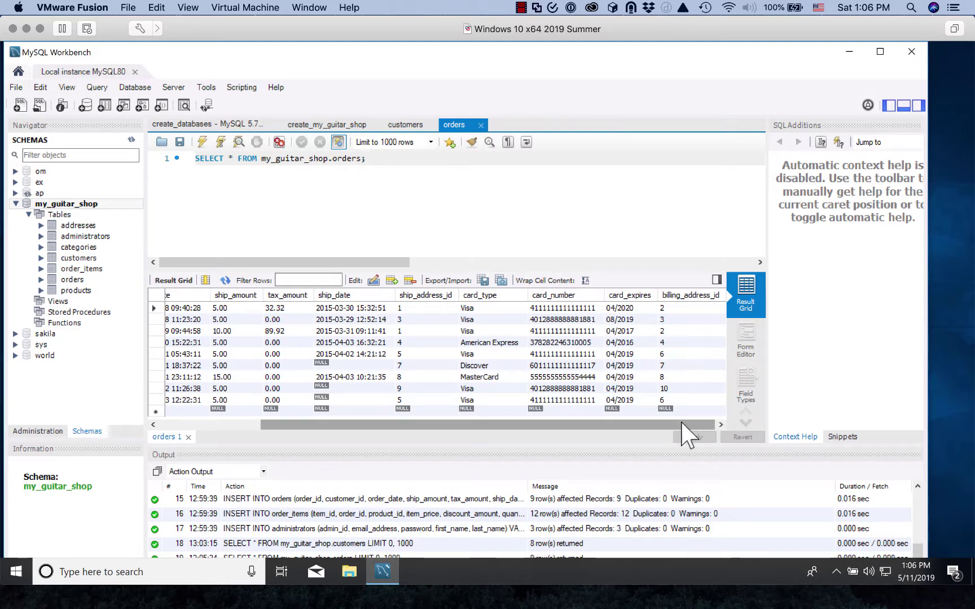
{"action": "left_click_drag", "start_coordinate": [681, 424], "coordinate": [551, 424]}
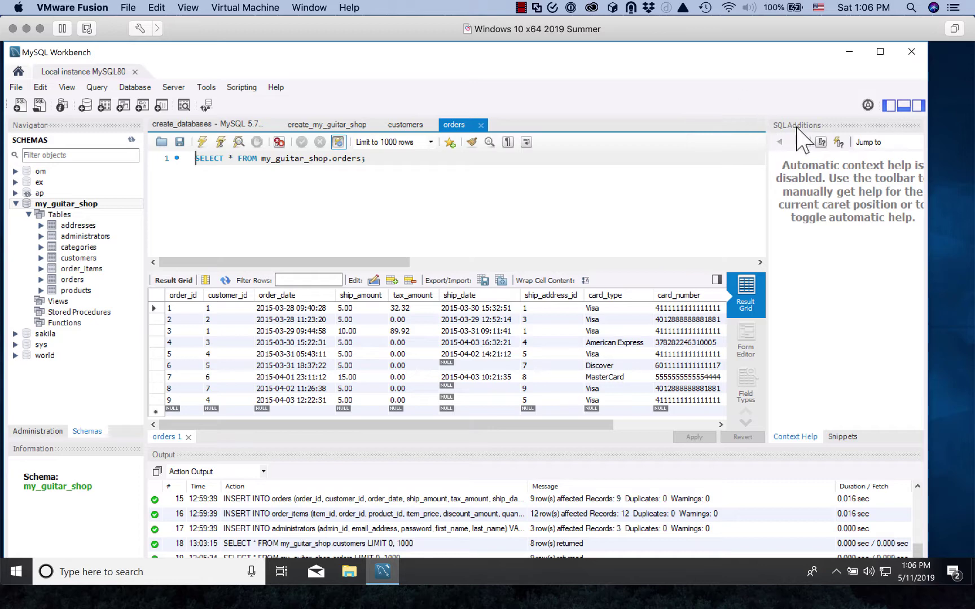
{"action": "left_click", "coordinate": [483, 125]}
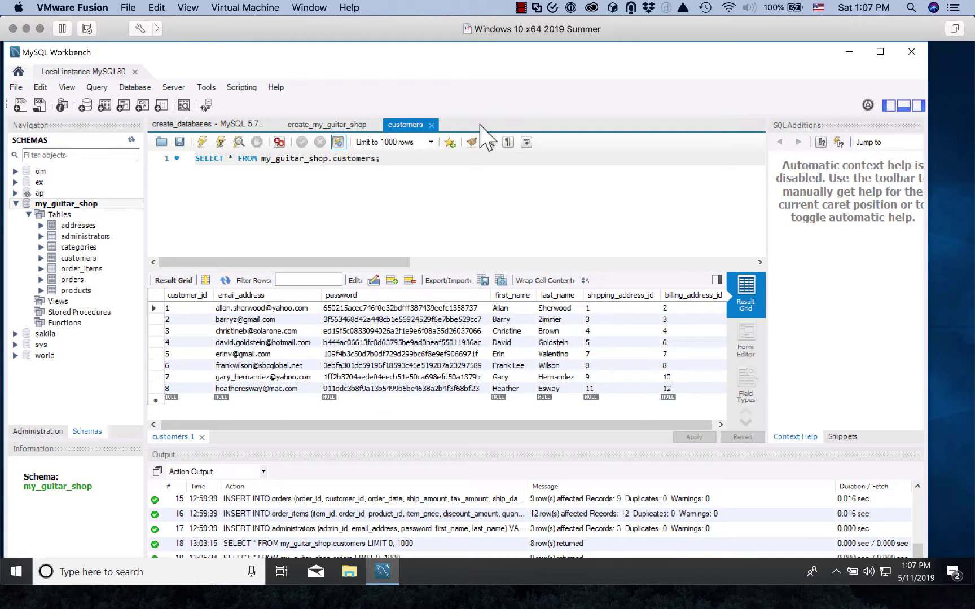
Close all open query and script tabs, refresh the list of schemas, and collapse my_guitar_shop.
{"action": "right_click", "coordinate": [298, 123]}
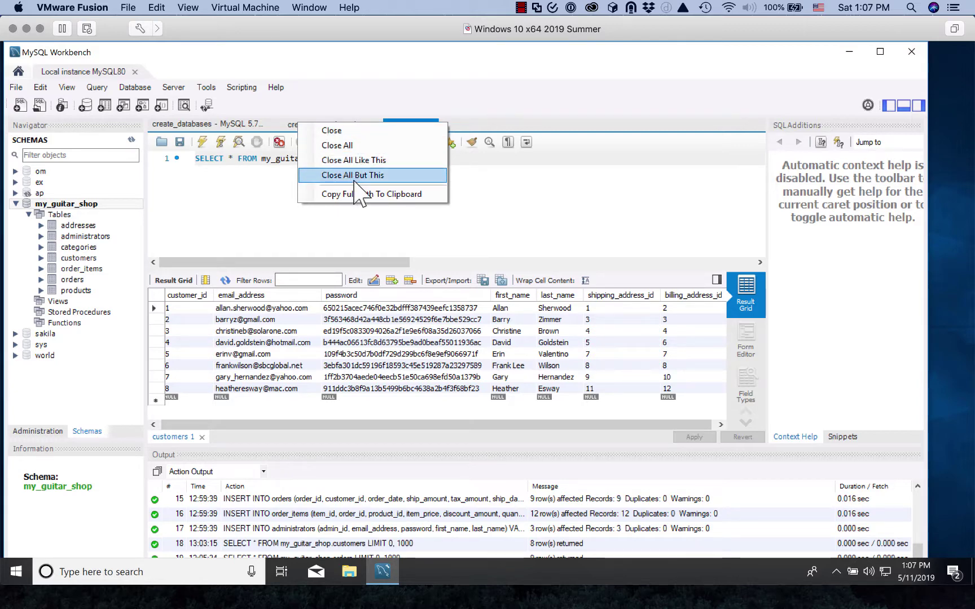
{"action": "left_click", "coordinate": [337, 145]}
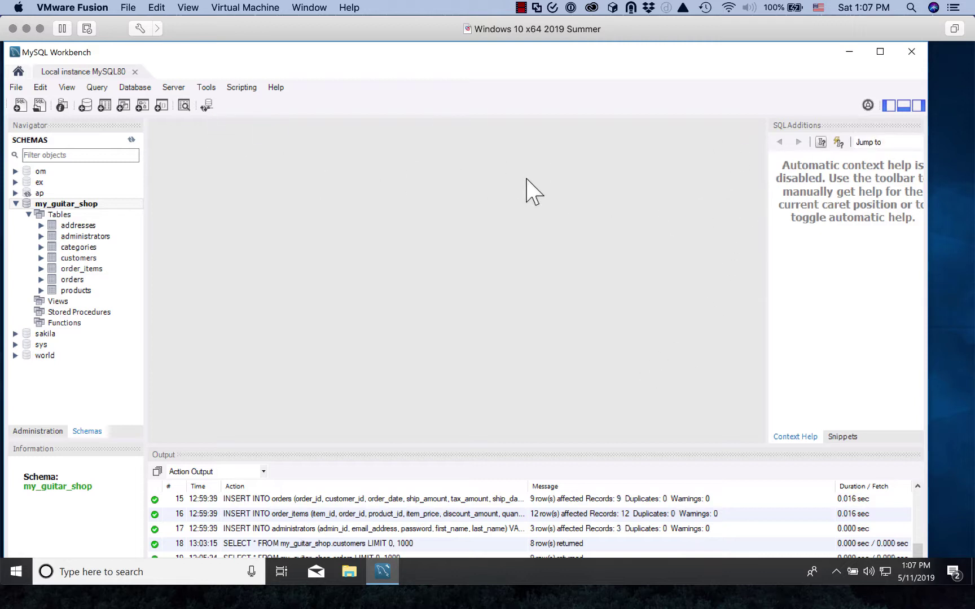
{"action": "left_click", "coordinate": [16, 204]}
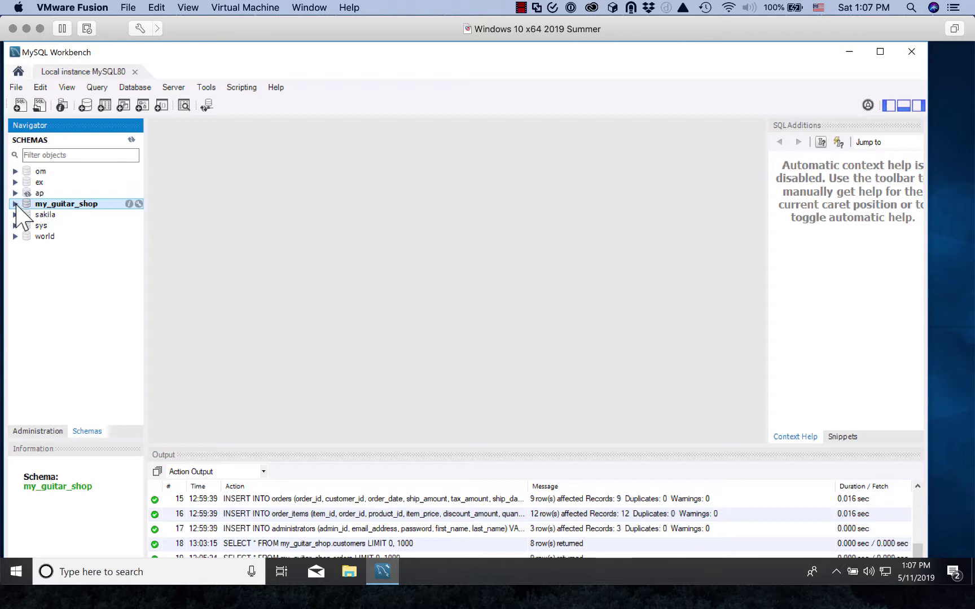
{"action": "left_click", "coordinate": [132, 140]}
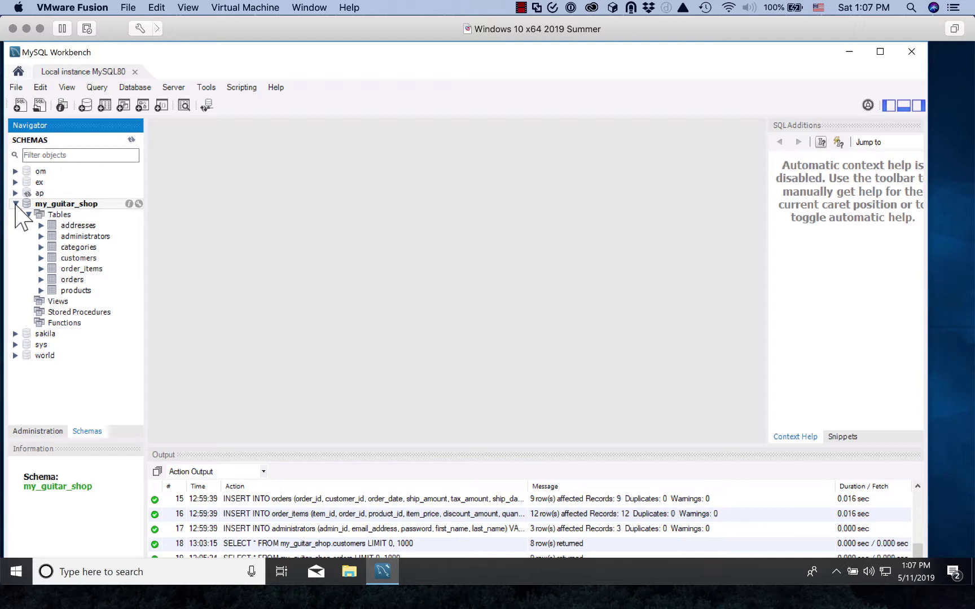
{"action": "left_click", "coordinate": [16, 203]}
Check whether the objects of the ap, ex and om schemas load, including the list of tables in ex.
{"action": "left_click", "coordinate": [15, 193]}
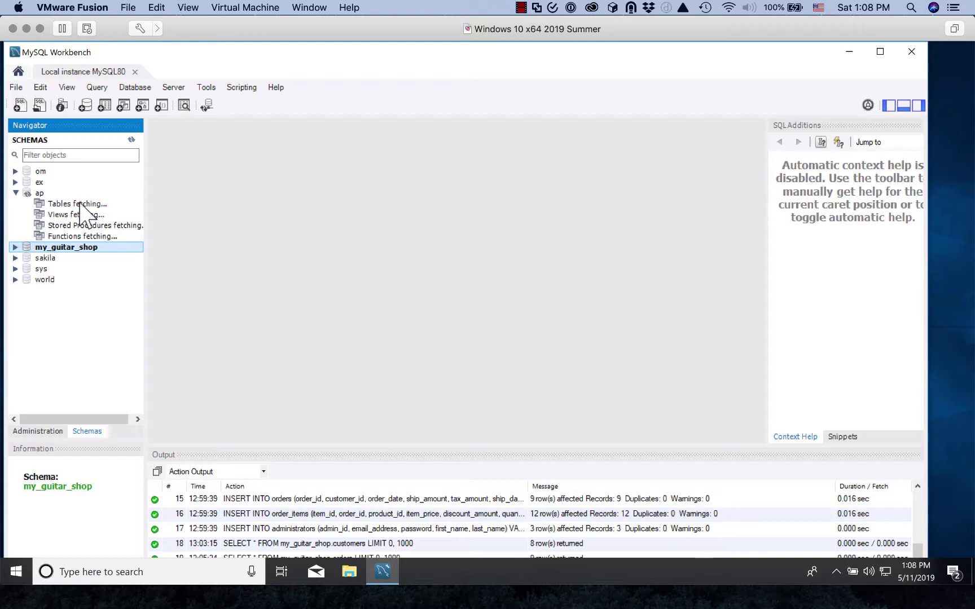
{"action": "left_click", "coordinate": [16, 193]}
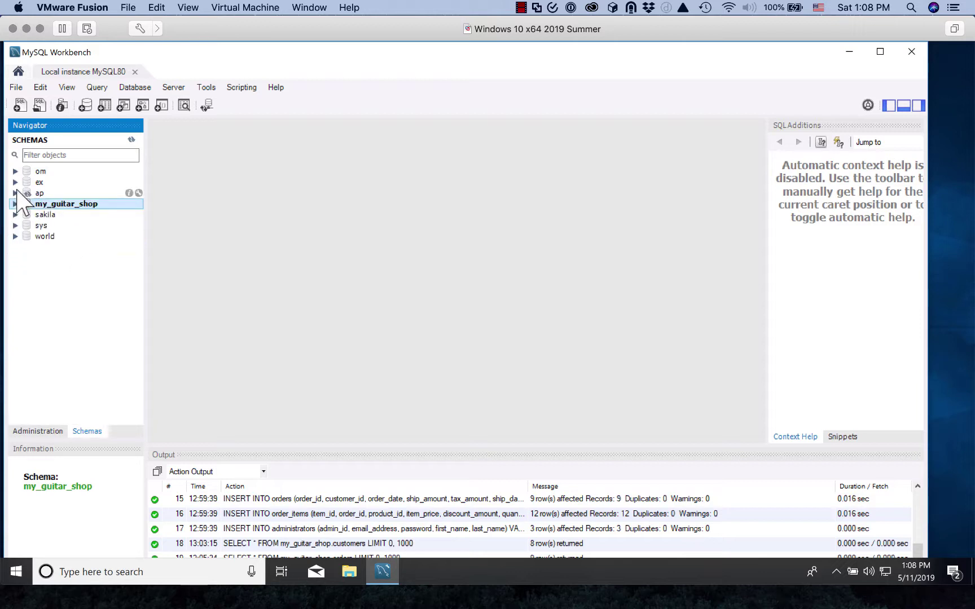
{"action": "left_click", "coordinate": [15, 183]}
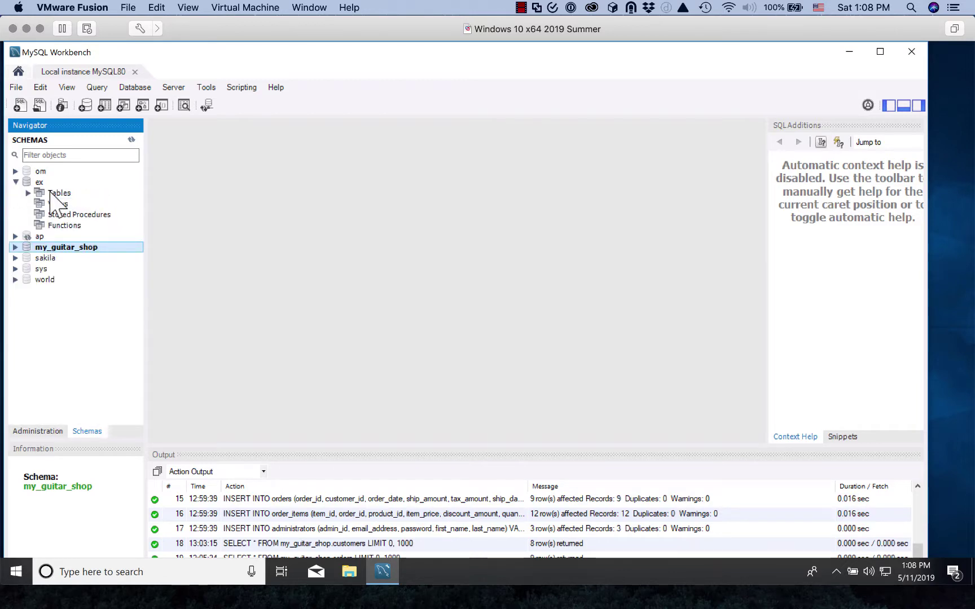
{"action": "left_click", "coordinate": [29, 193]}
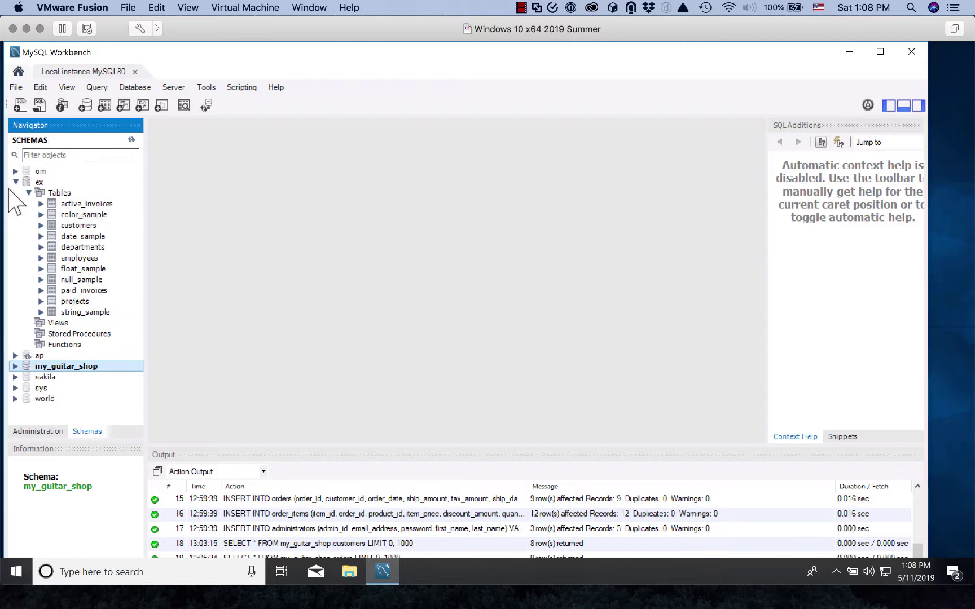
{"action": "left_click", "coordinate": [16, 181]}
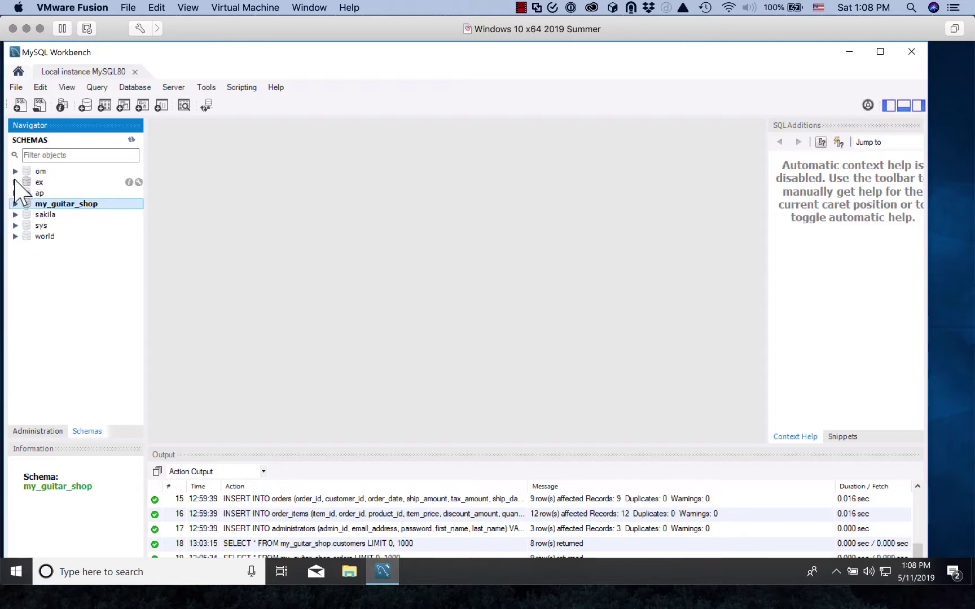
{"action": "left_click", "coordinate": [16, 172]}
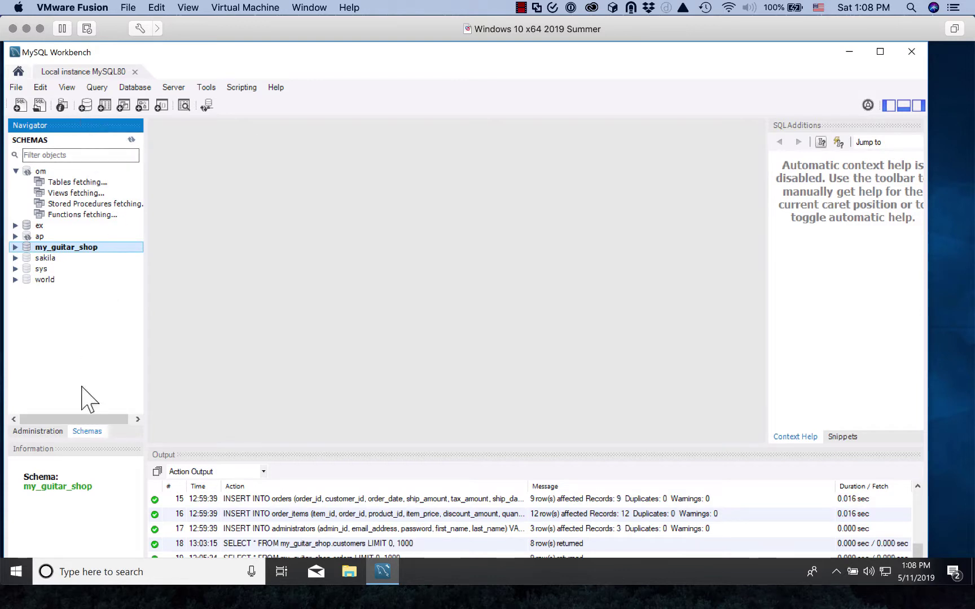
{"action": "left_click", "coordinate": [105, 305]}
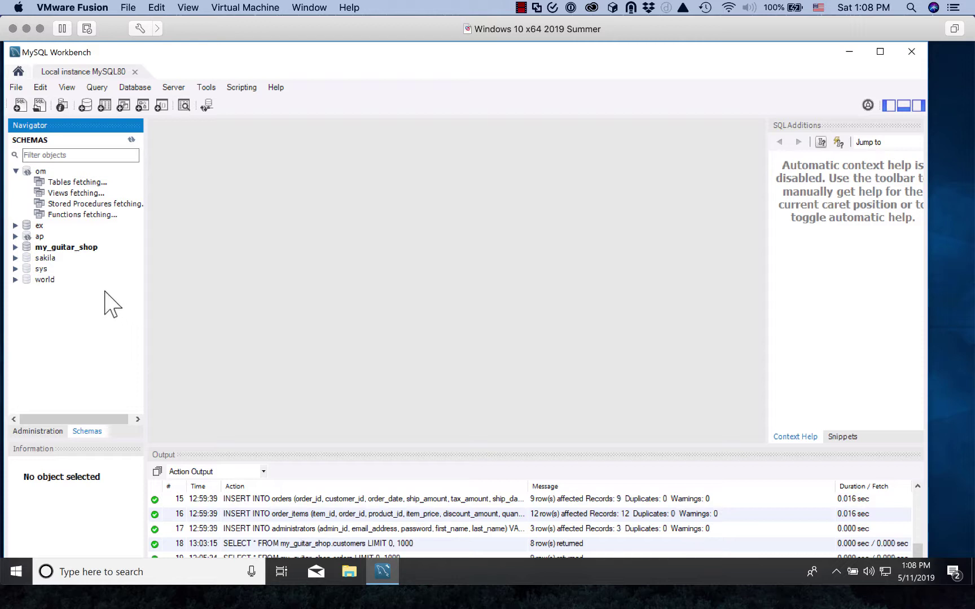
Restart MySQL Workbench and reopen the Local instance MySQL80 connection.
{"action": "left_click", "coordinate": [910, 54]}
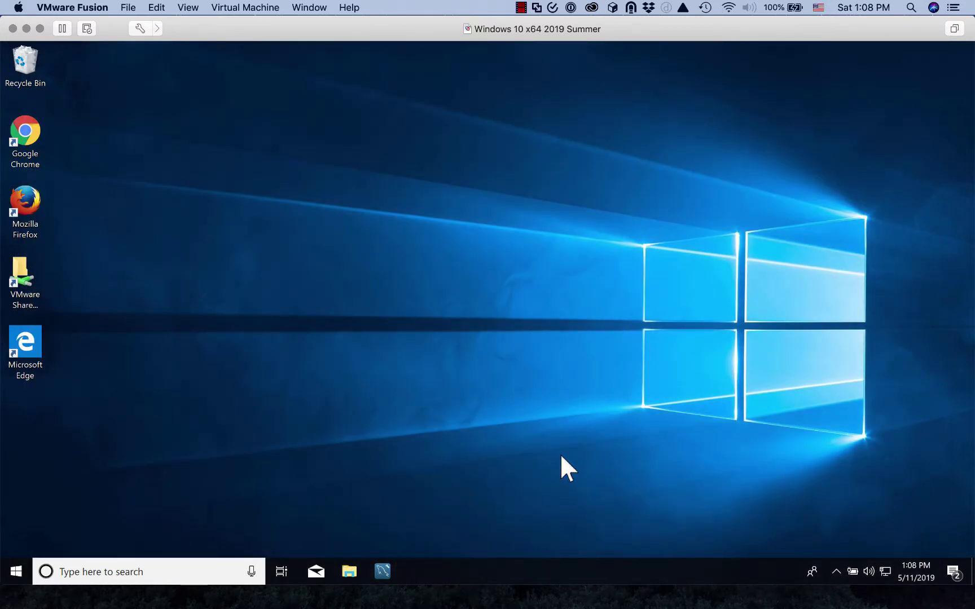
{"action": "left_click", "coordinate": [385, 566]}
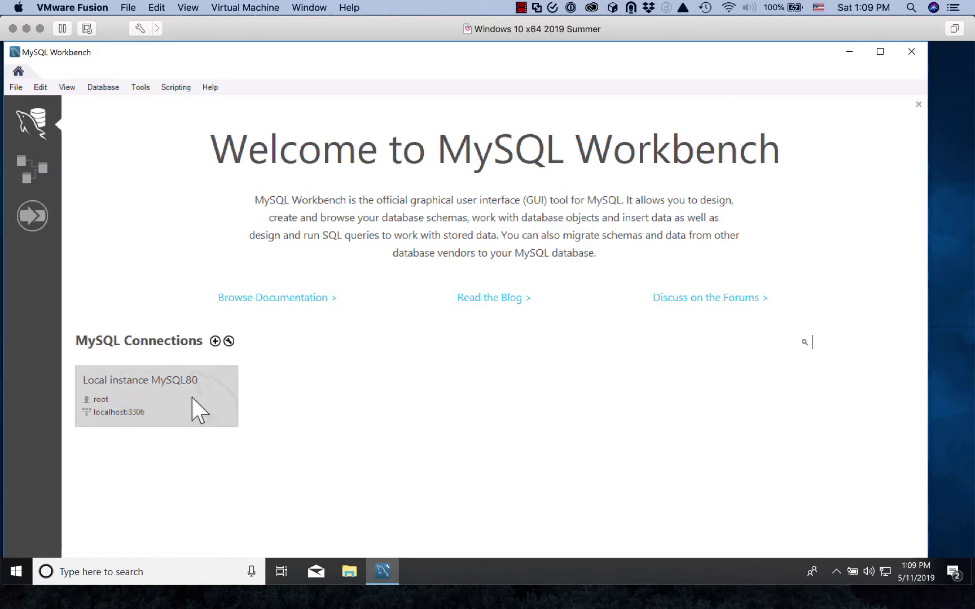
{"action": "left_click", "coordinate": [148, 404]}
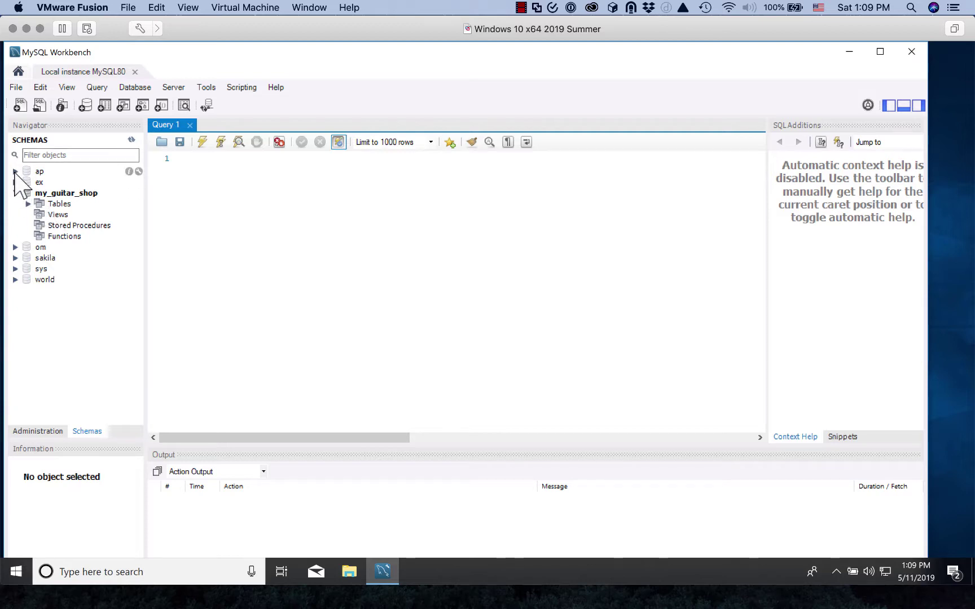
Expand the ap schema's tables and display all rows of its invoices table.
{"action": "left_click", "coordinate": [15, 171]}
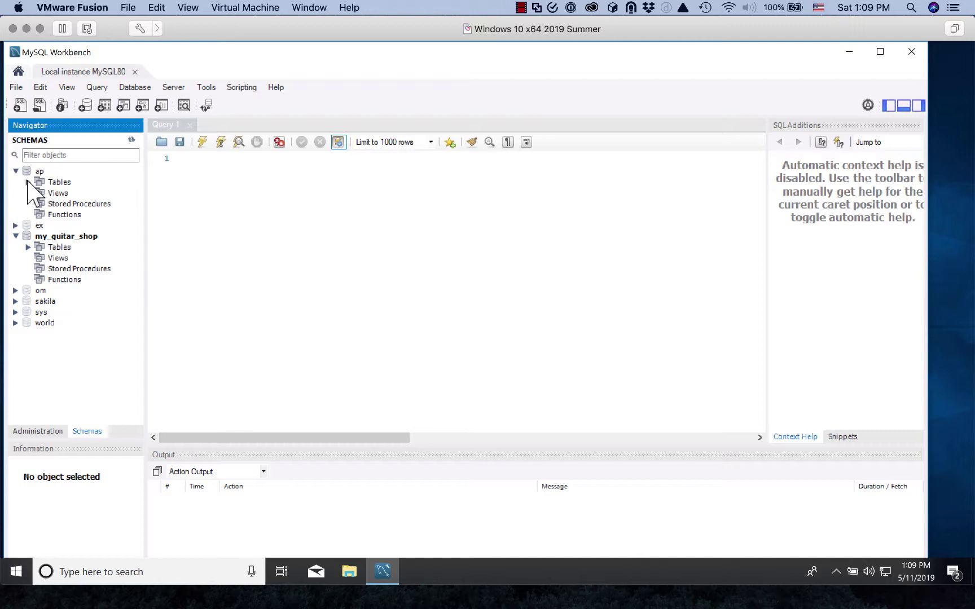
{"action": "left_click", "coordinate": [27, 182]}
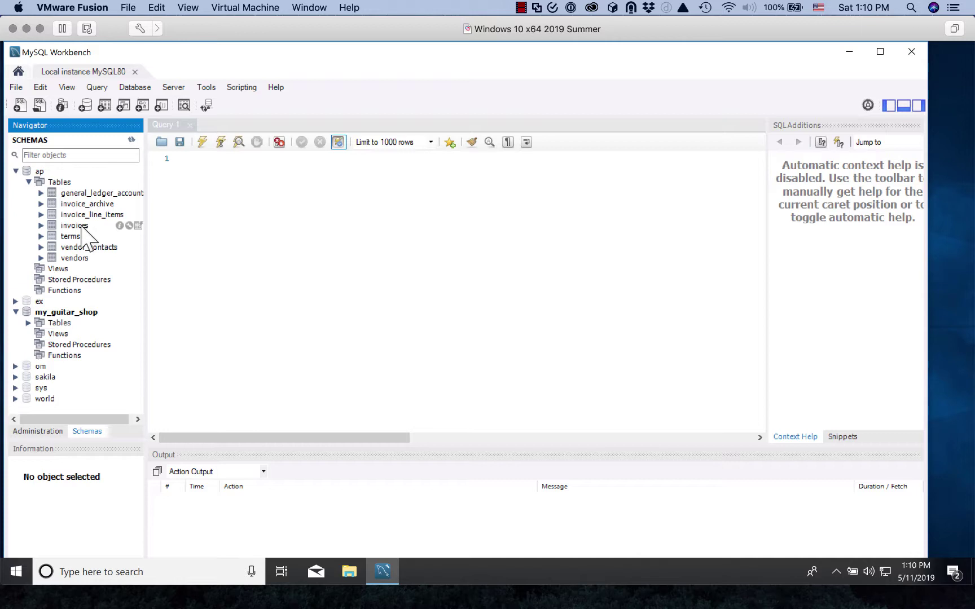
{"action": "left_click", "coordinate": [138, 225]}
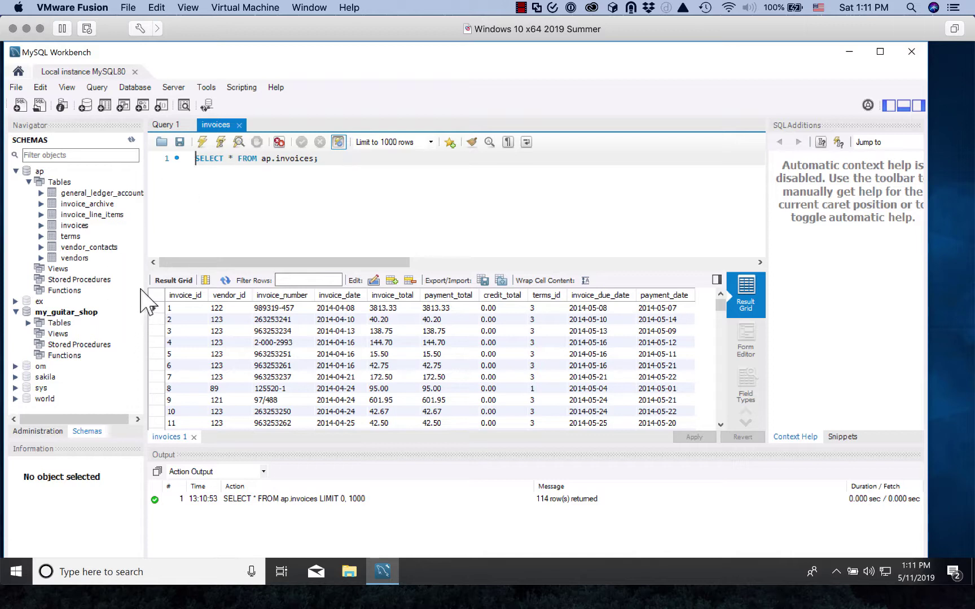
Examine the executed query in the output log and the invoices rows down to the empty new-record row, and return to the first row.
{"action": "mouse_move", "coordinate": [130, 313]}
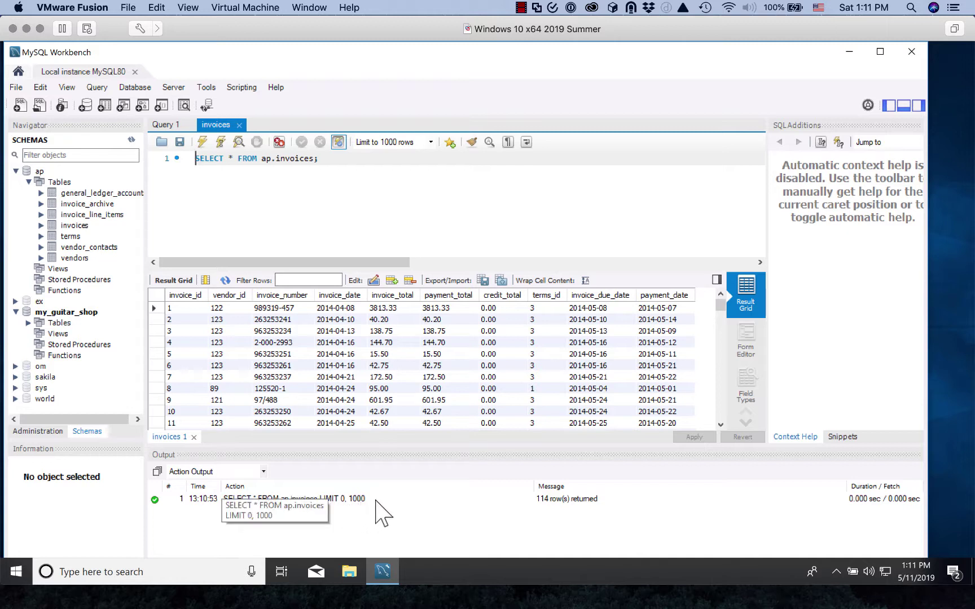
{"action": "left_click", "coordinate": [405, 518]}
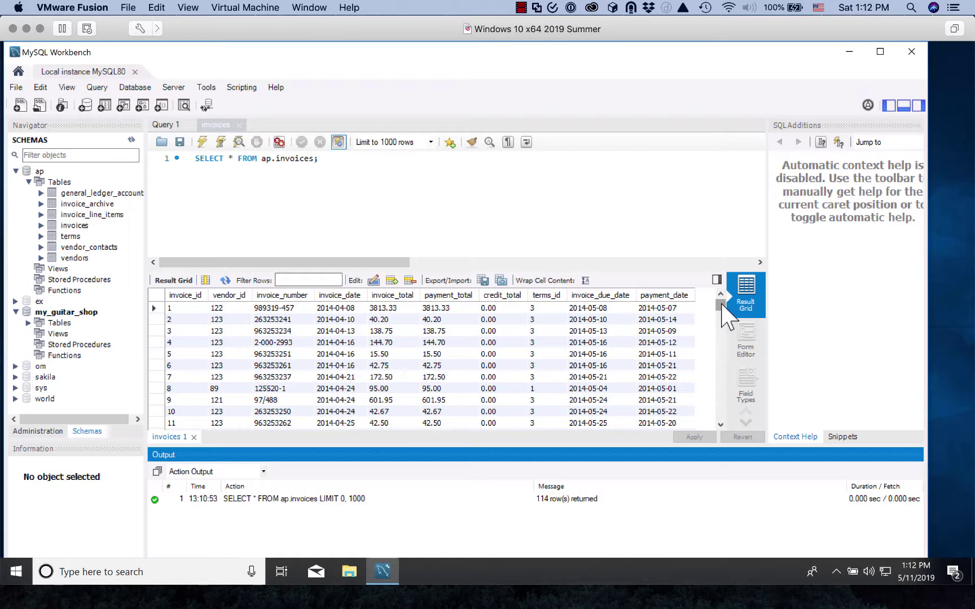
{"action": "left_click_drag", "start_coordinate": [723, 309], "coordinate": [717, 423]}
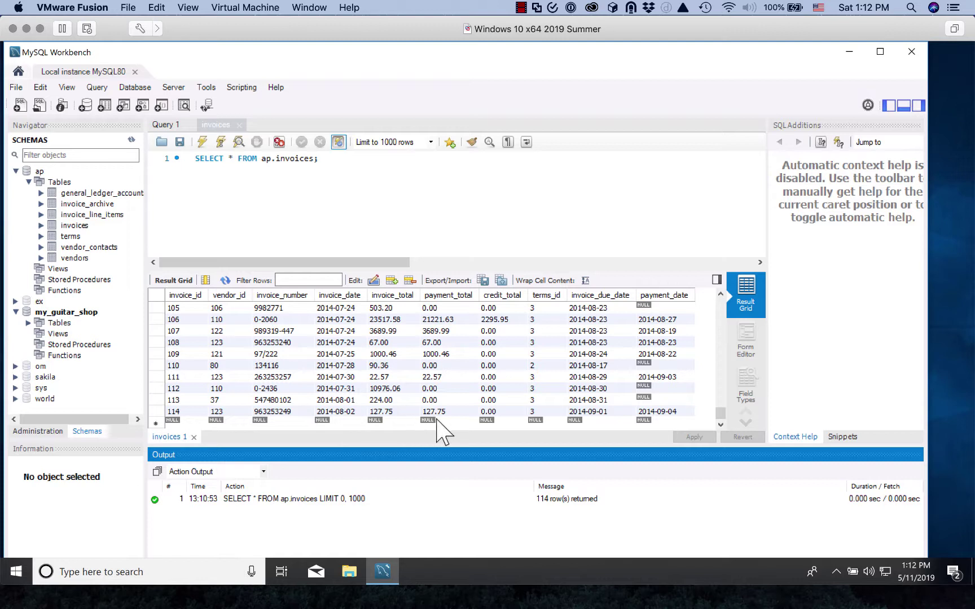
{"action": "left_click", "coordinate": [181, 423]}
{"action": "left_click", "coordinate": [182, 422]}
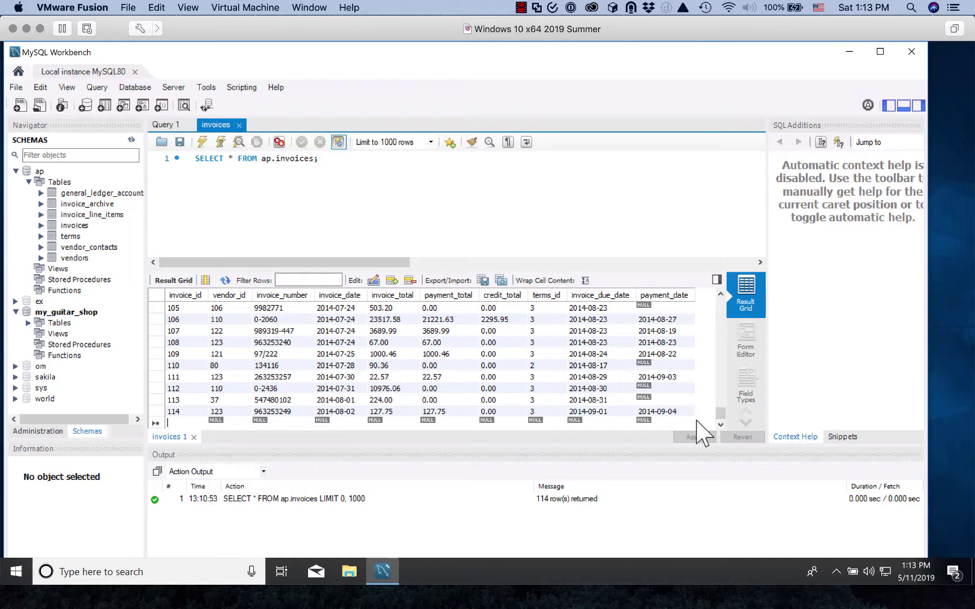
{"action": "left_click_drag", "start_coordinate": [717, 412], "coordinate": [712, 295]}
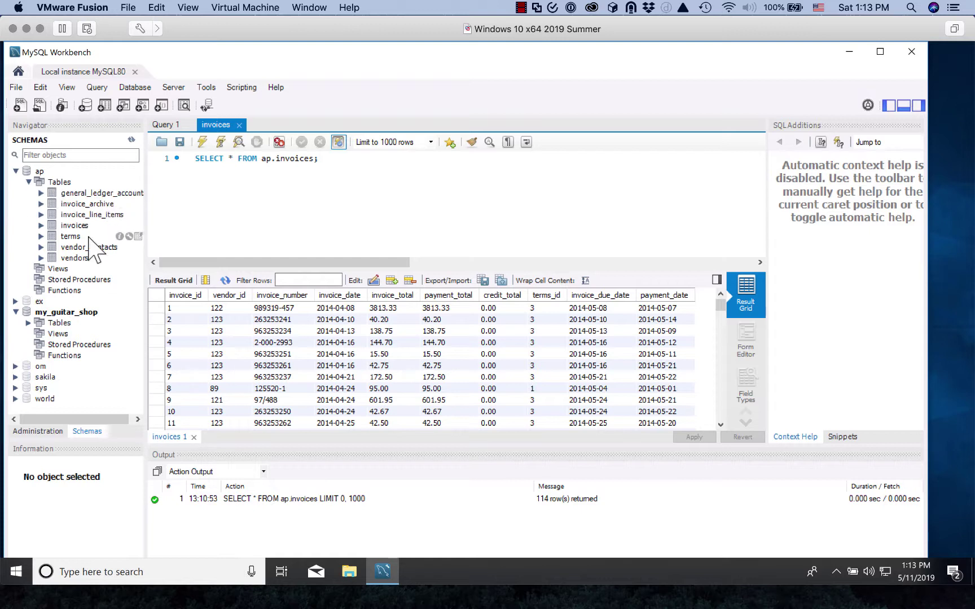
Switch the default schema to ap and back to my_guitar_shop, collapsing both schemas.
{"action": "double_click", "coordinate": [39, 170]}
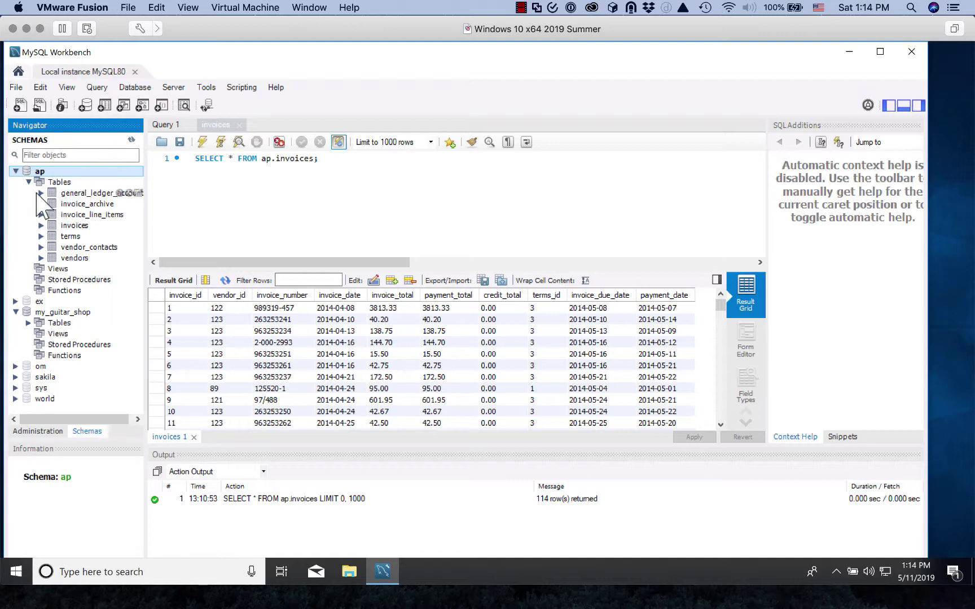
{"action": "left_click", "coordinate": [16, 172]}
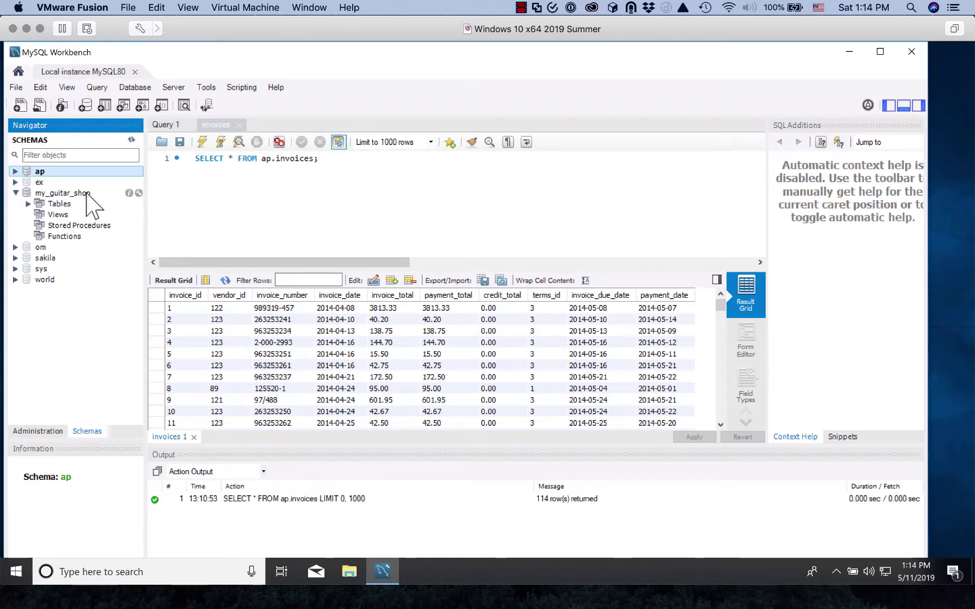
{"action": "double_click", "coordinate": [58, 193]}
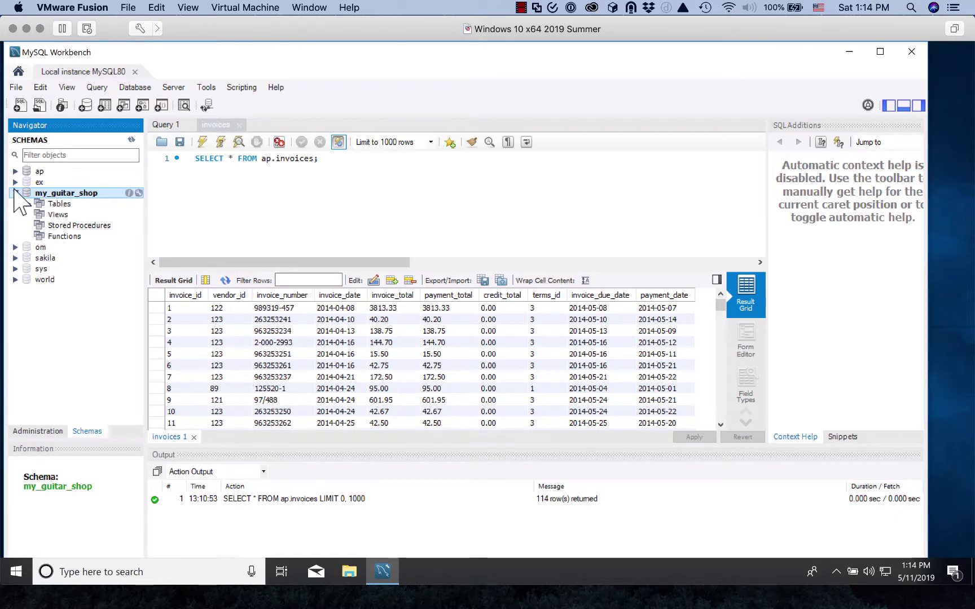
{"action": "left_click", "coordinate": [16, 193]}
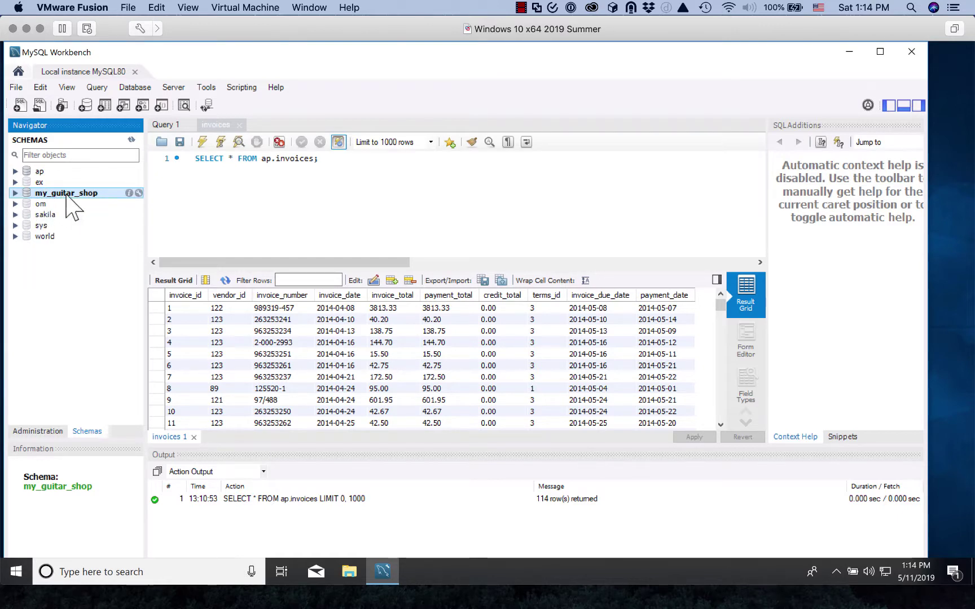